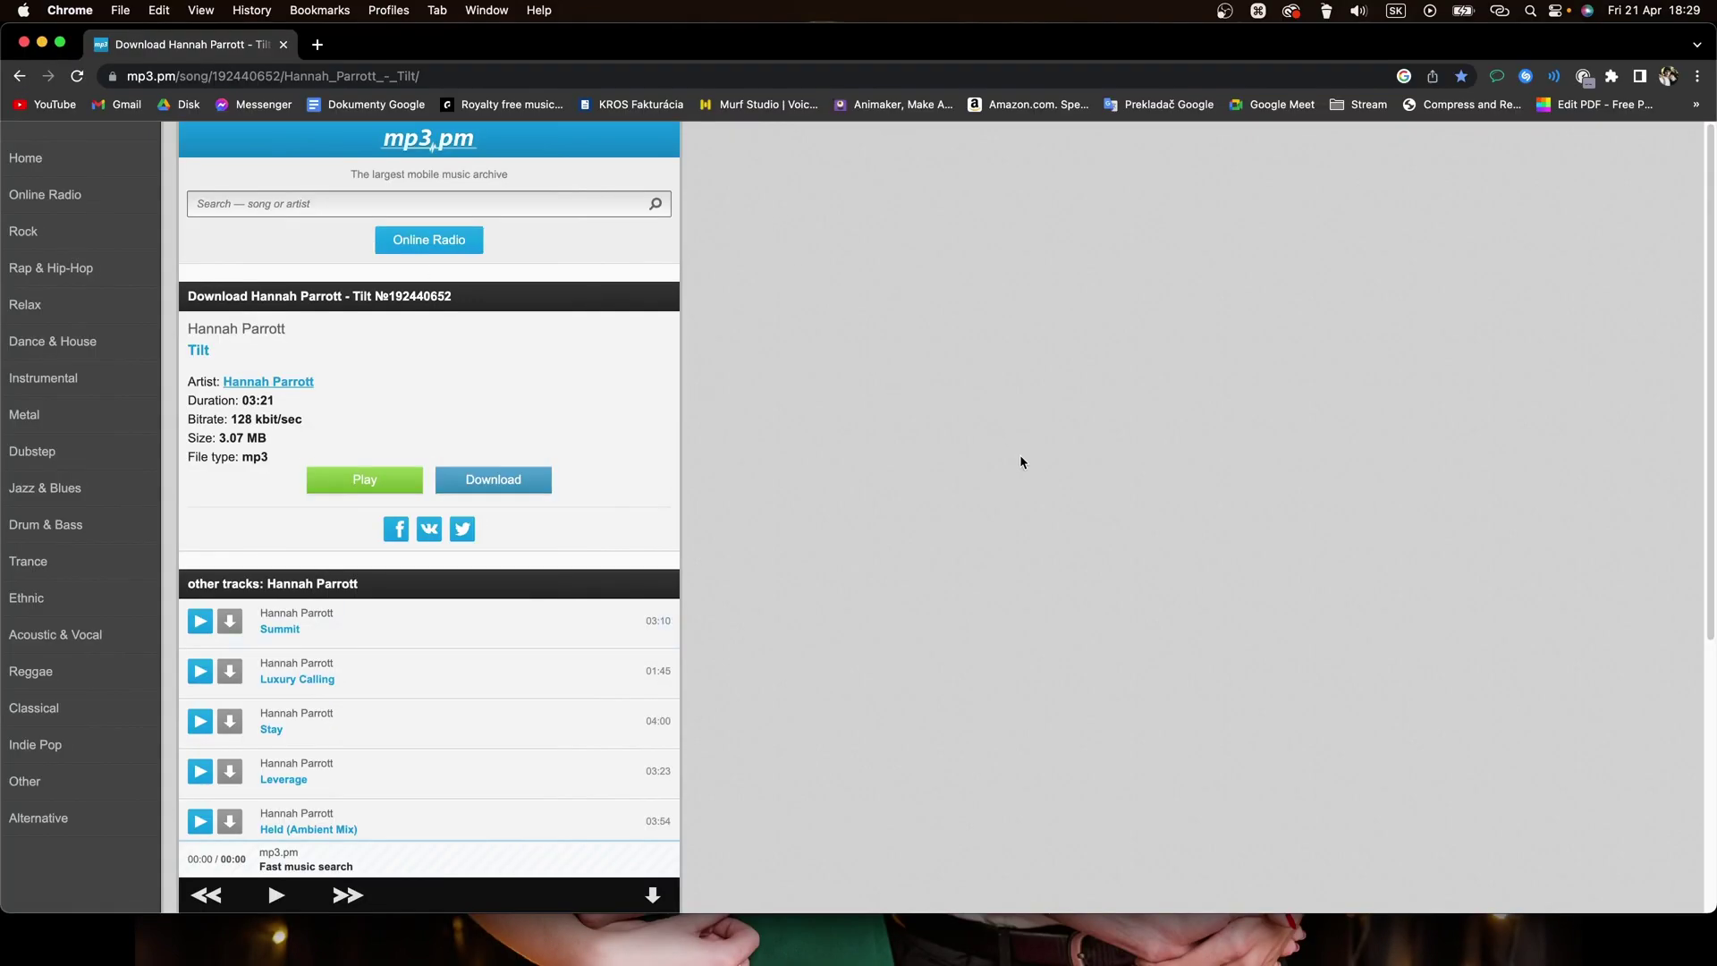
# Switch from Chrome to the empty Resolve project, then to the tutorial media folder.
pyautogui.hotkey('ctrl', 'Right')
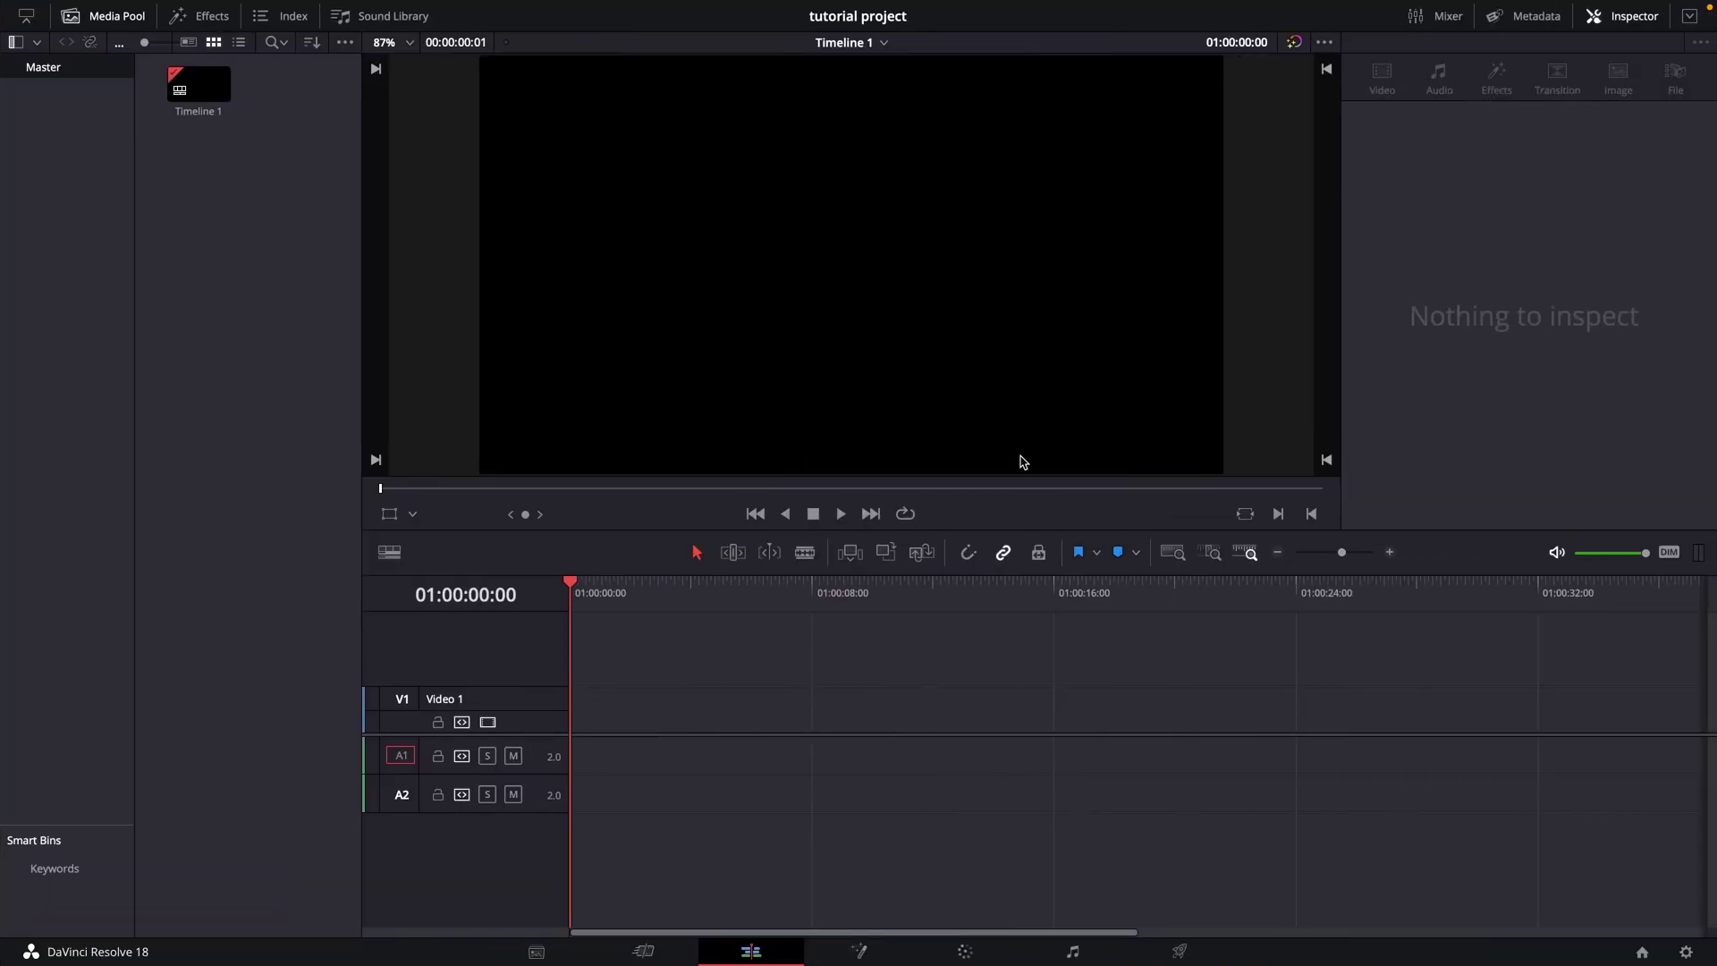
pyautogui.hotkey('ctrl', 'Right')
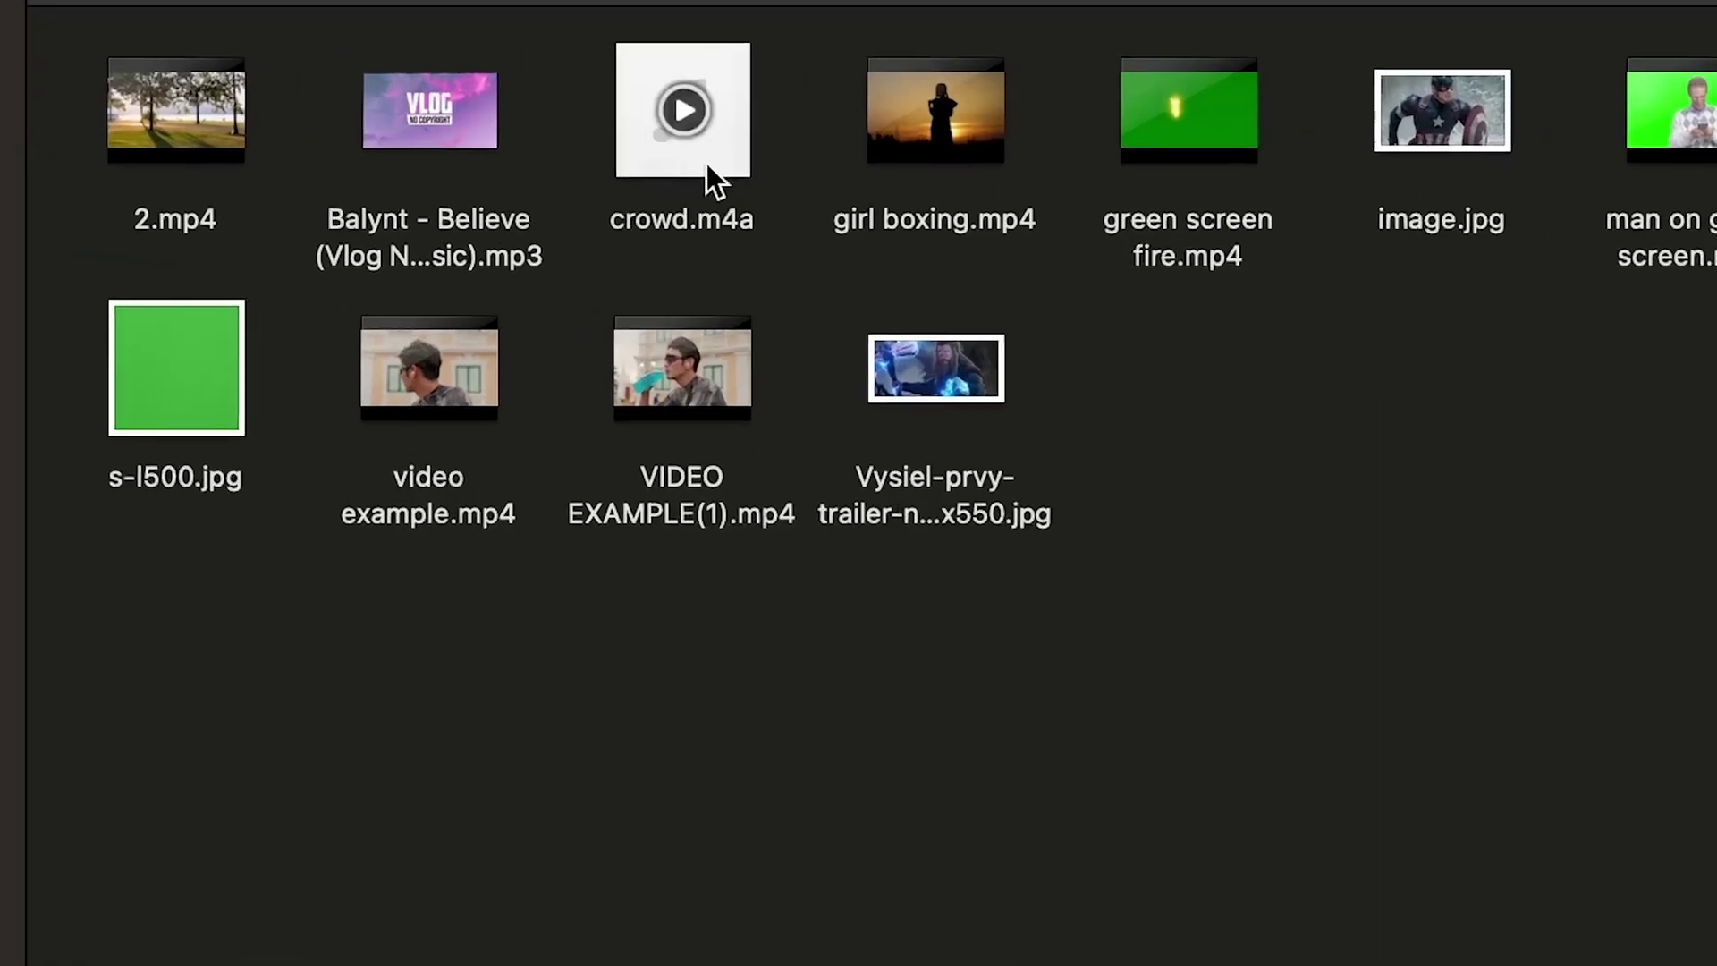
# Preview the Balynt - Believe mp3 in Finder with Quick Look, then close it.
pyautogui.click(472, 151)
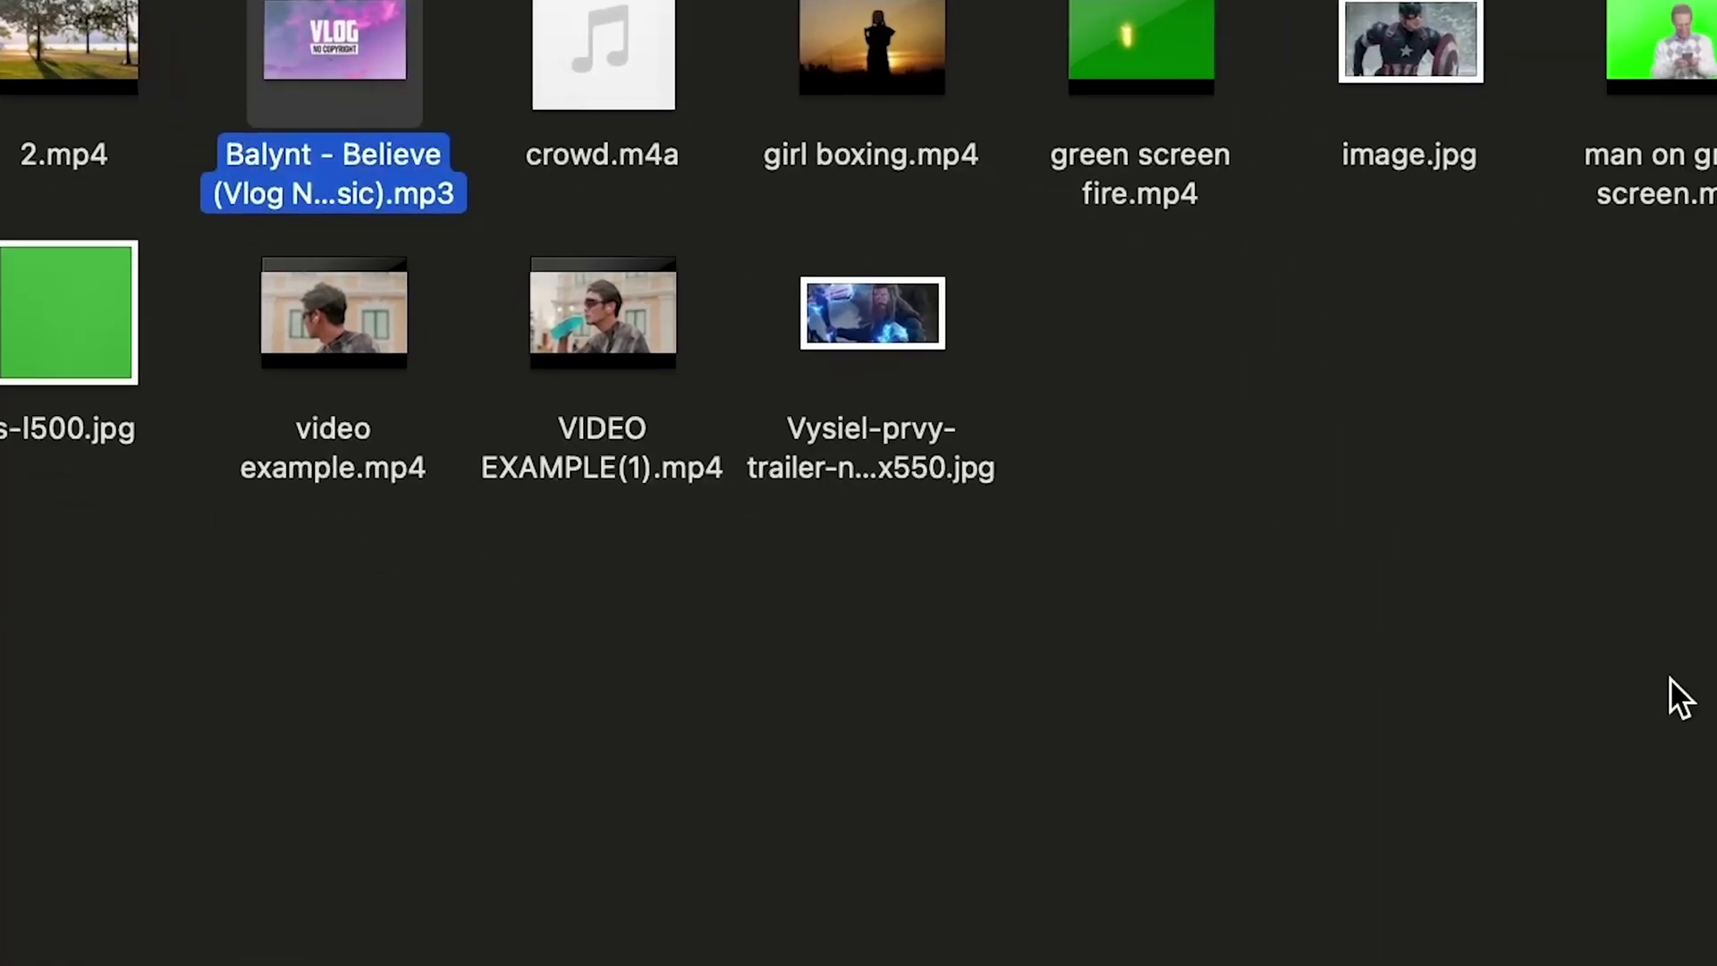
pyautogui.press('space')
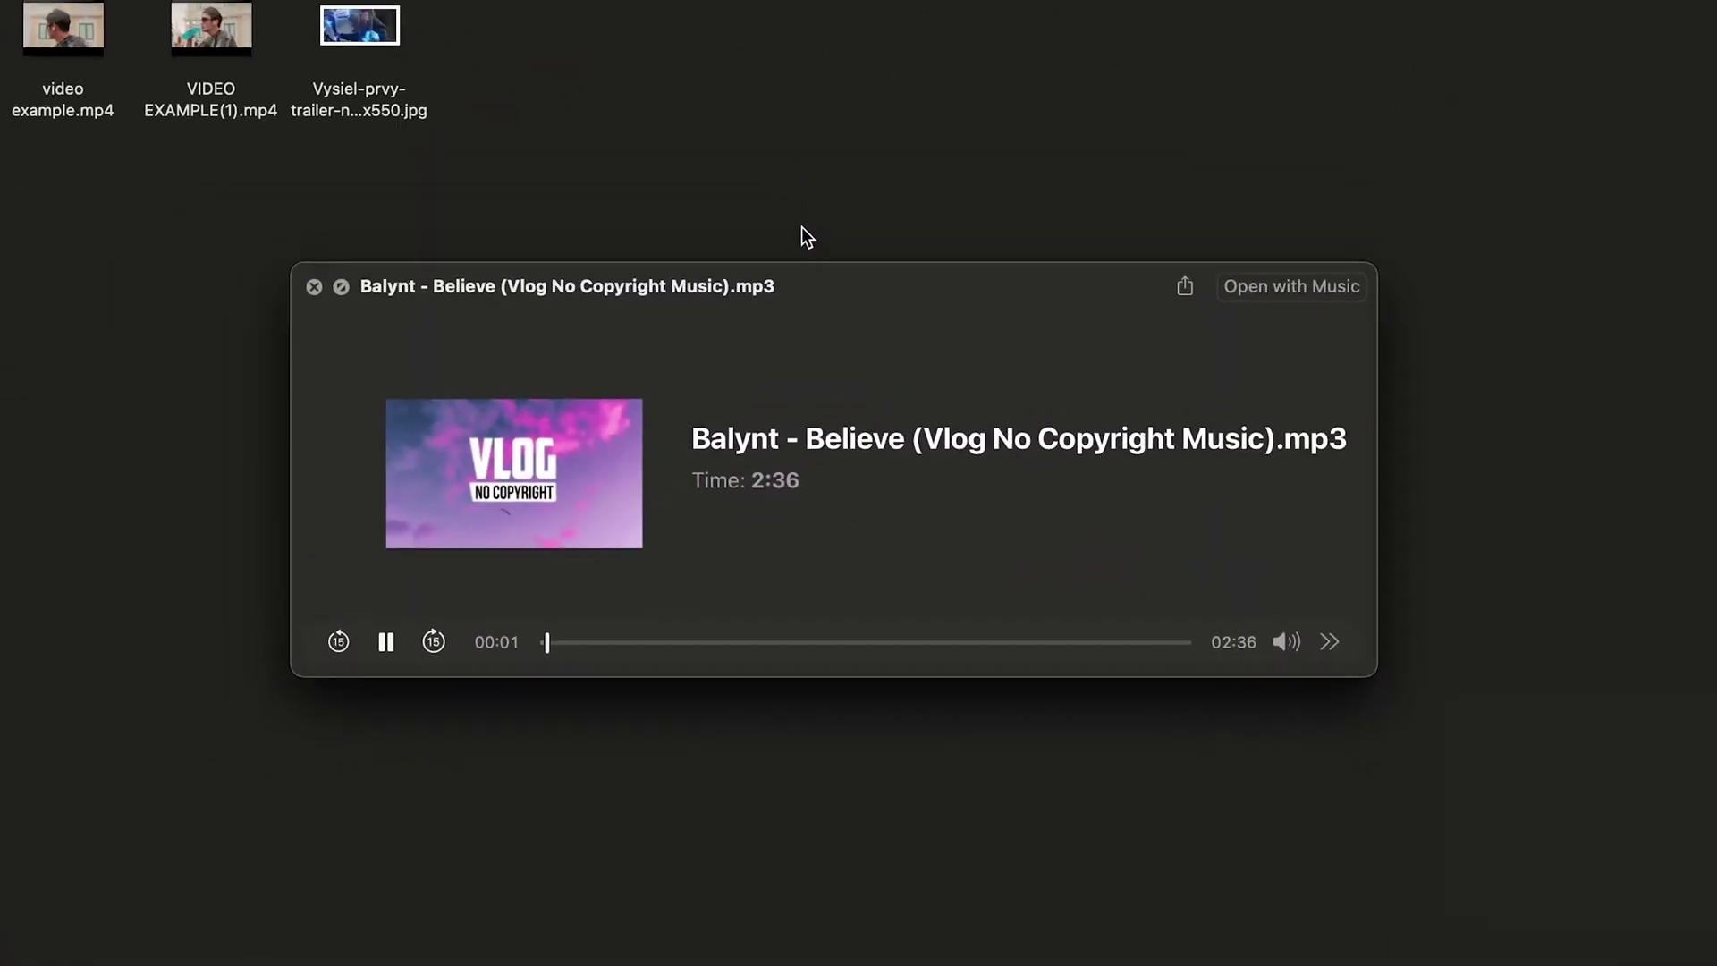
pyautogui.press('space')
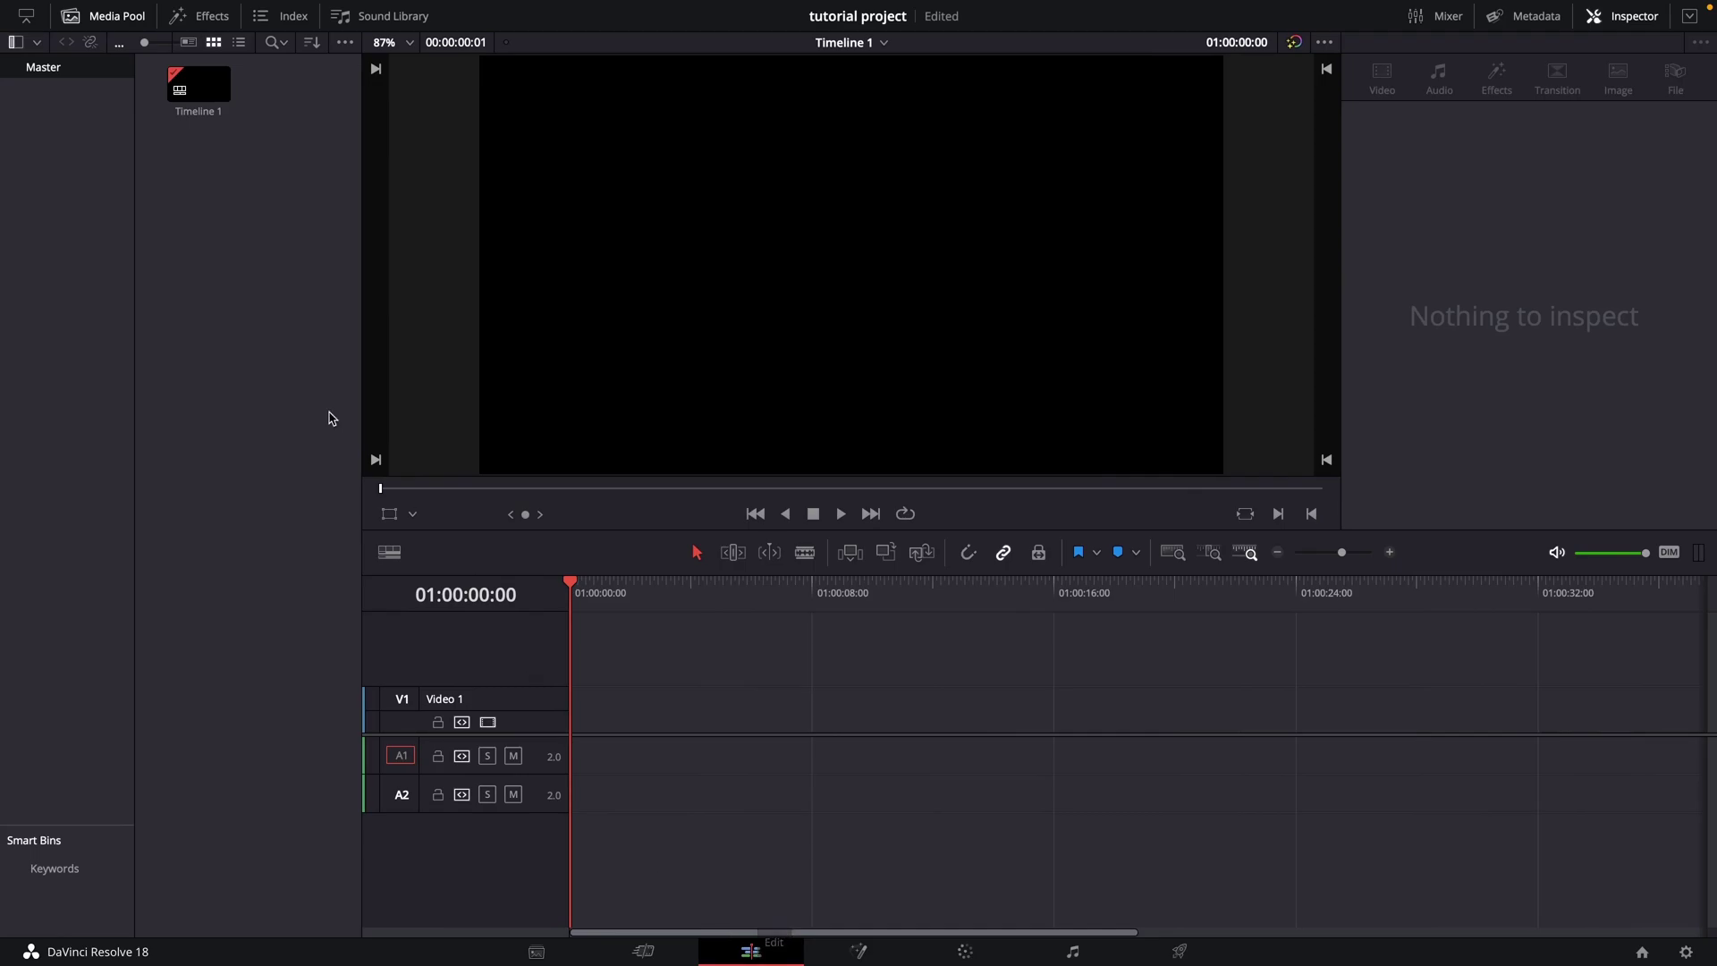
# Import the Balynt - Believe mp3 into the Media Pool.
pyautogui.rightClick(264, 374)
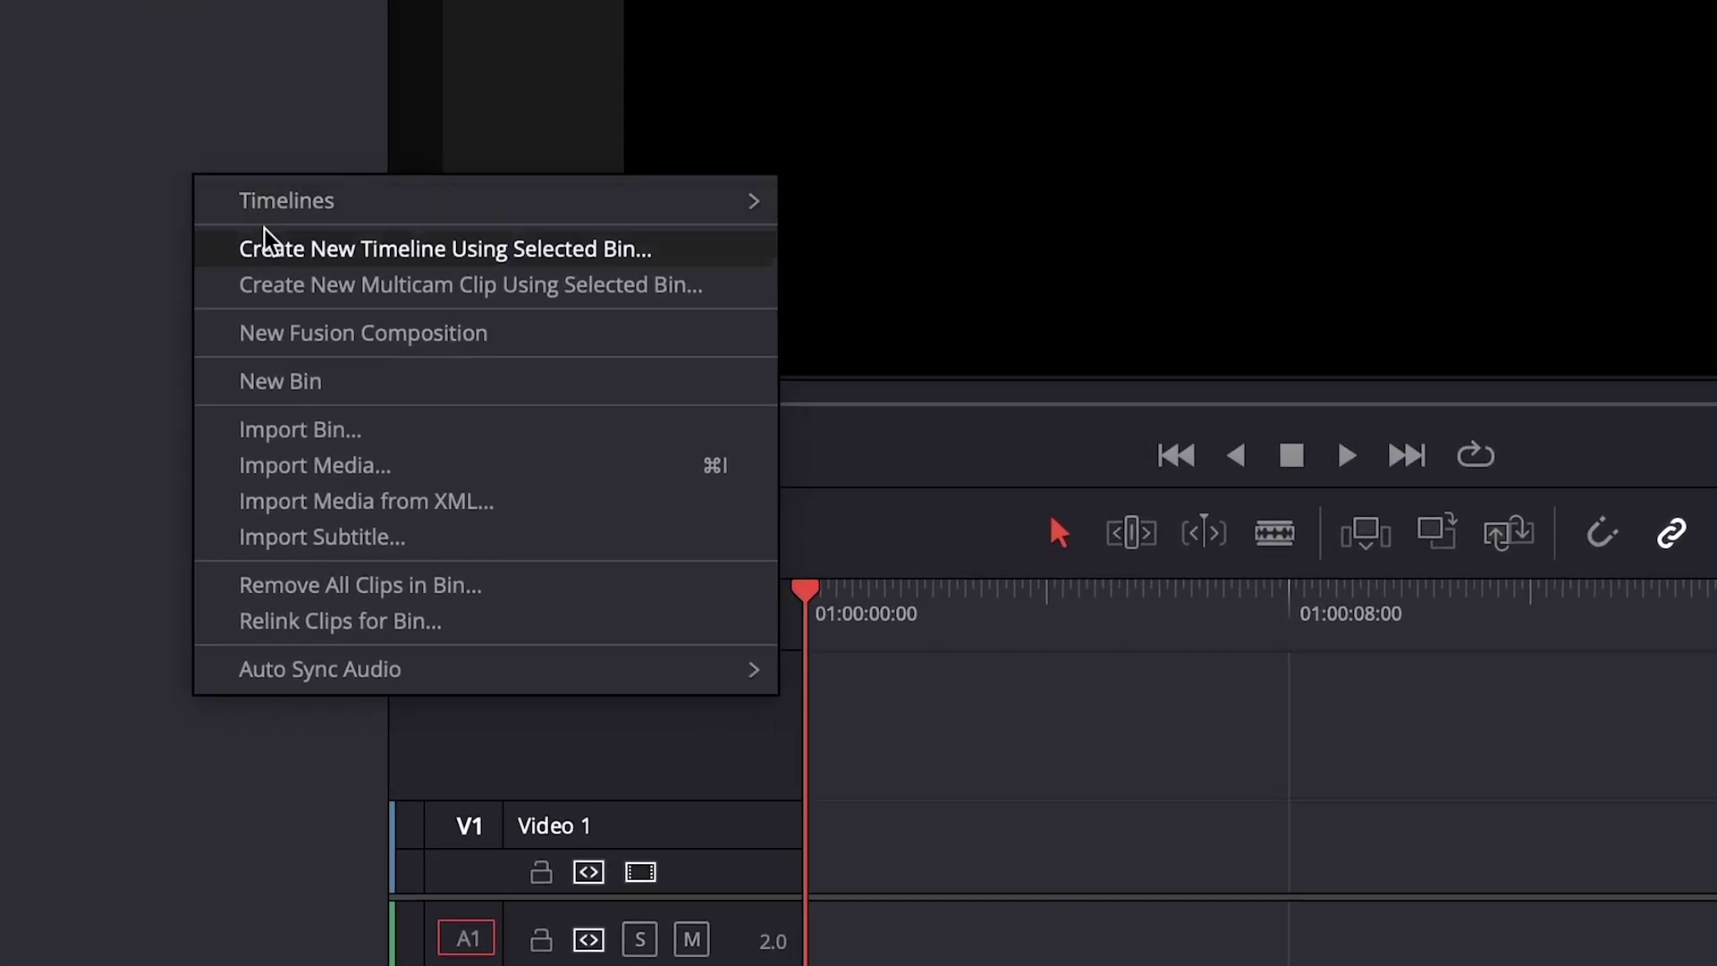
pyautogui.click(367, 467)
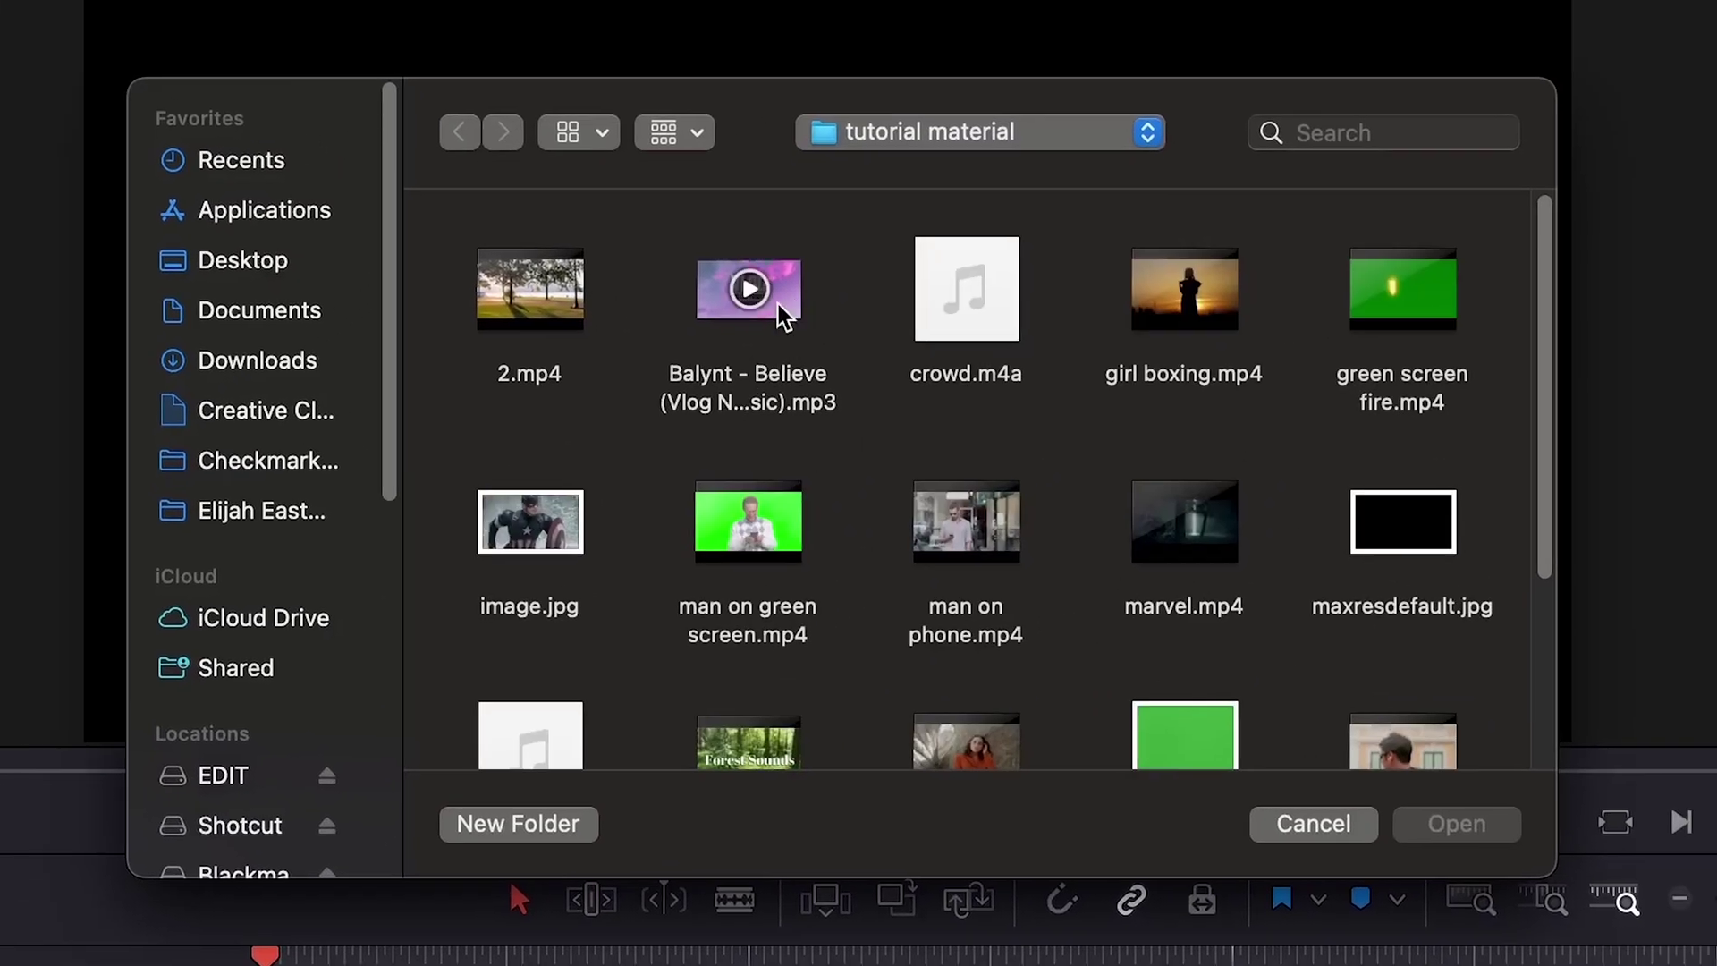
pyautogui.doubleClick(756, 330)
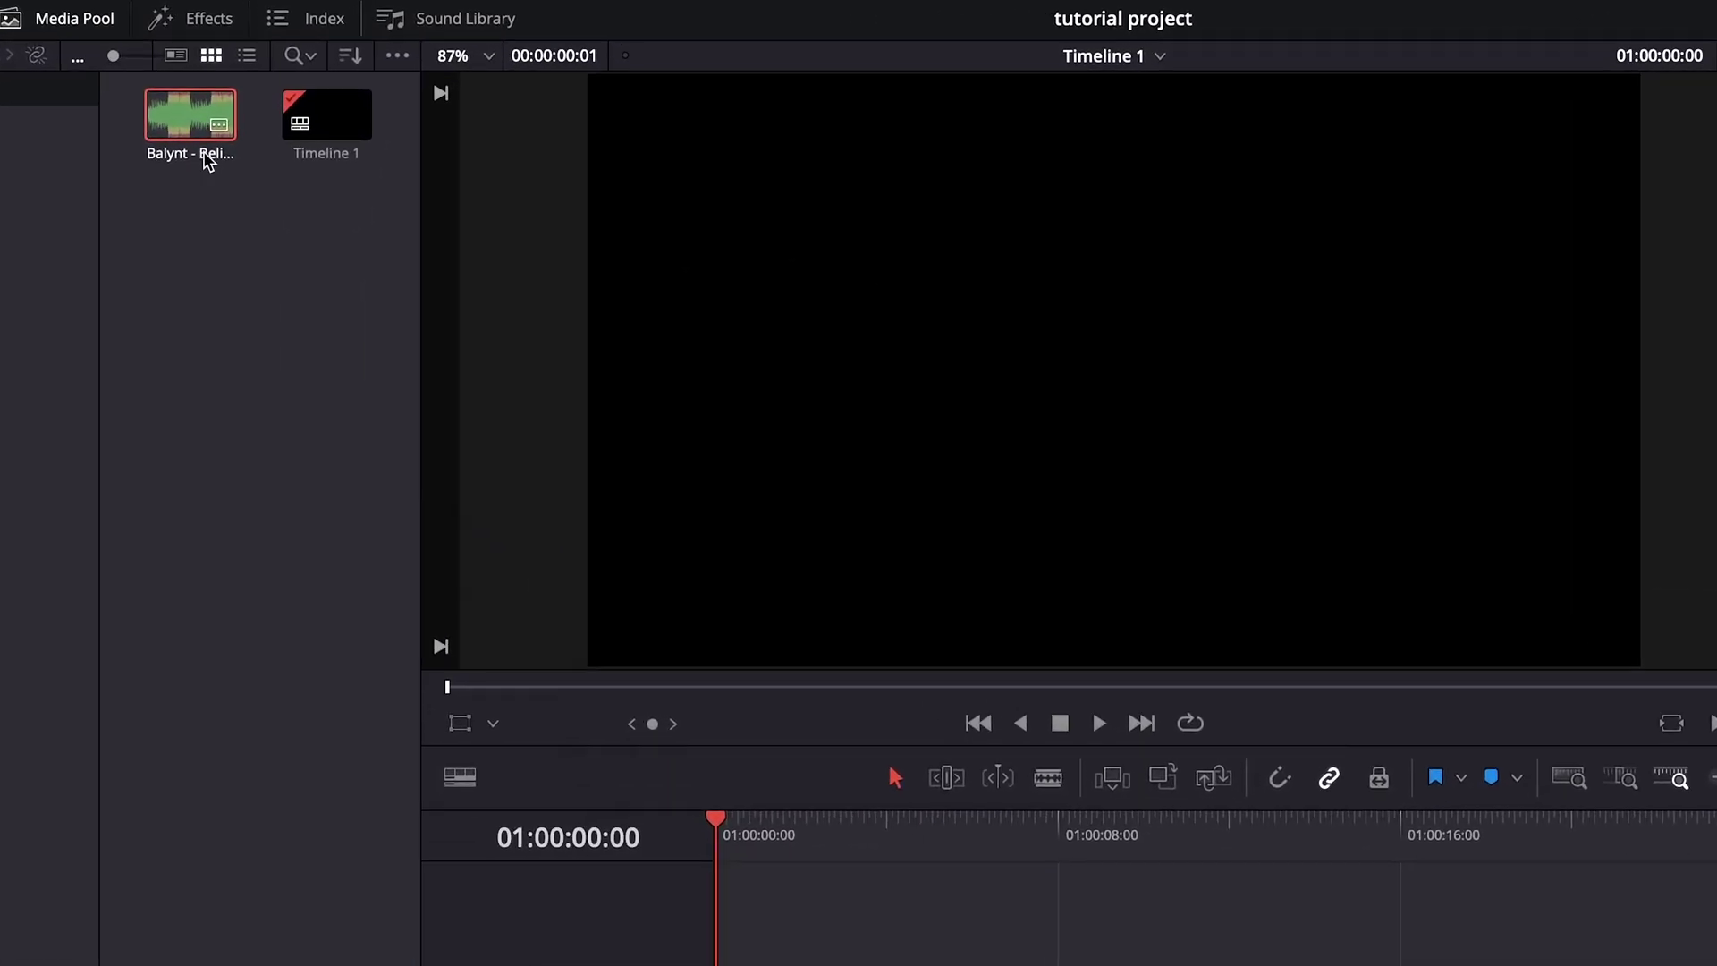
pyautogui.click(202, 130)
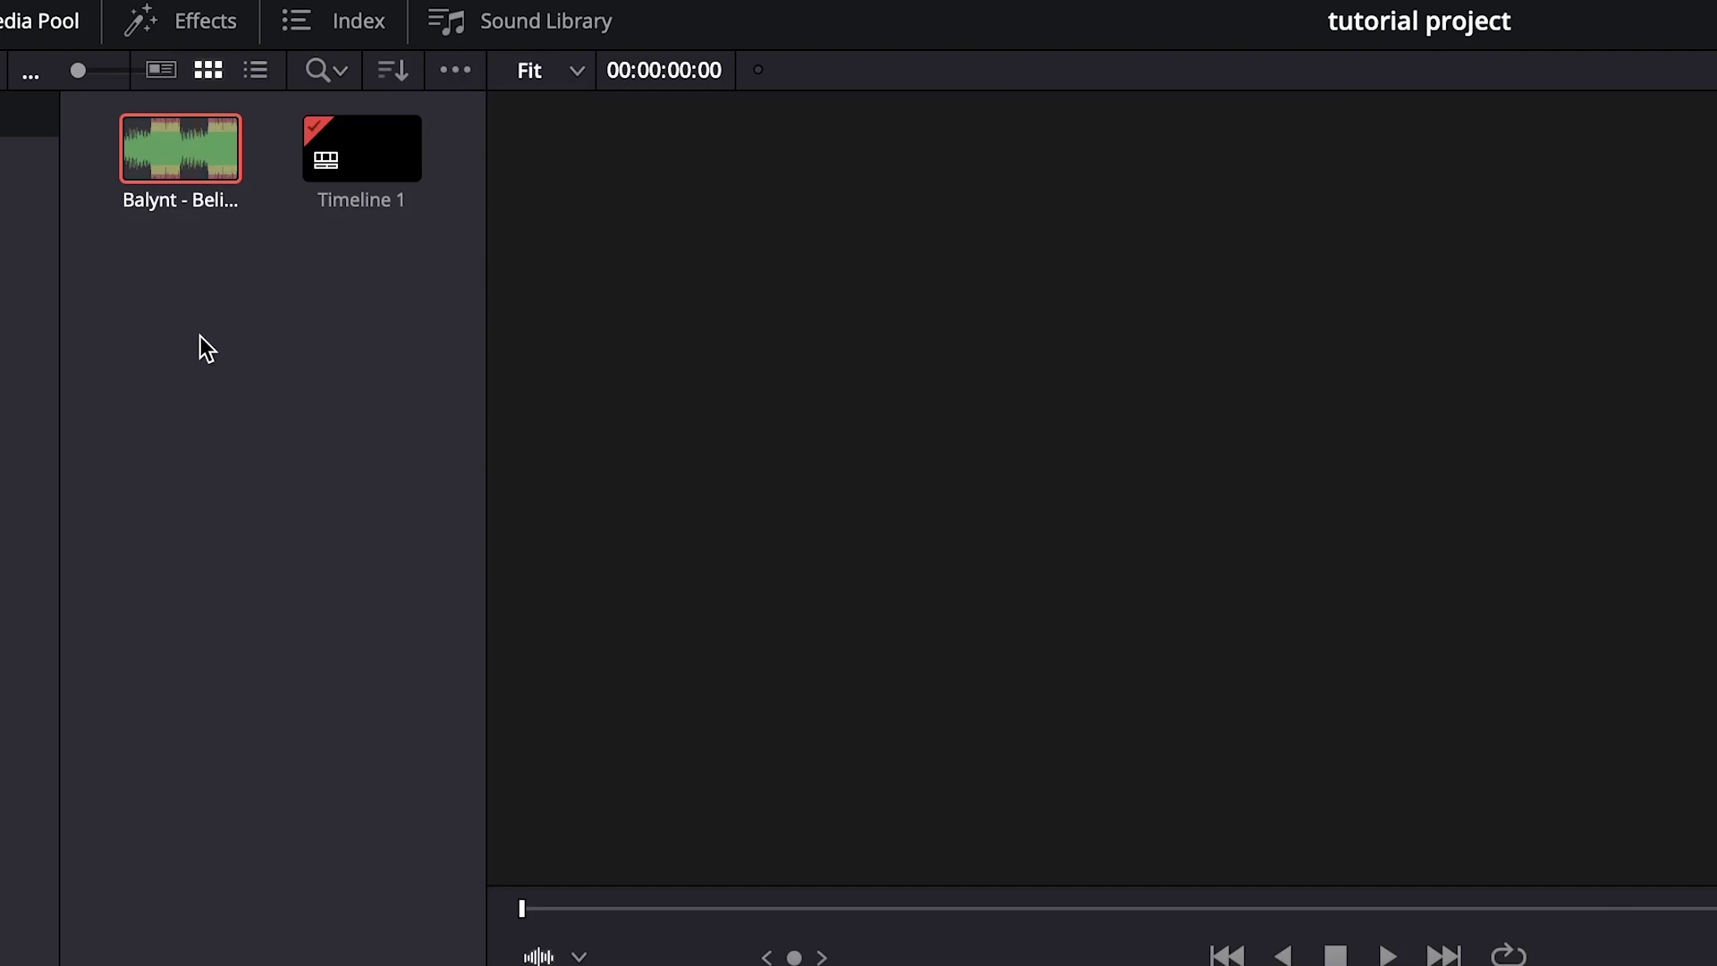
# Import Red Fashion Autumn Sale Video.mp4 into the Media Pool.
pyautogui.rightClick(221, 272)
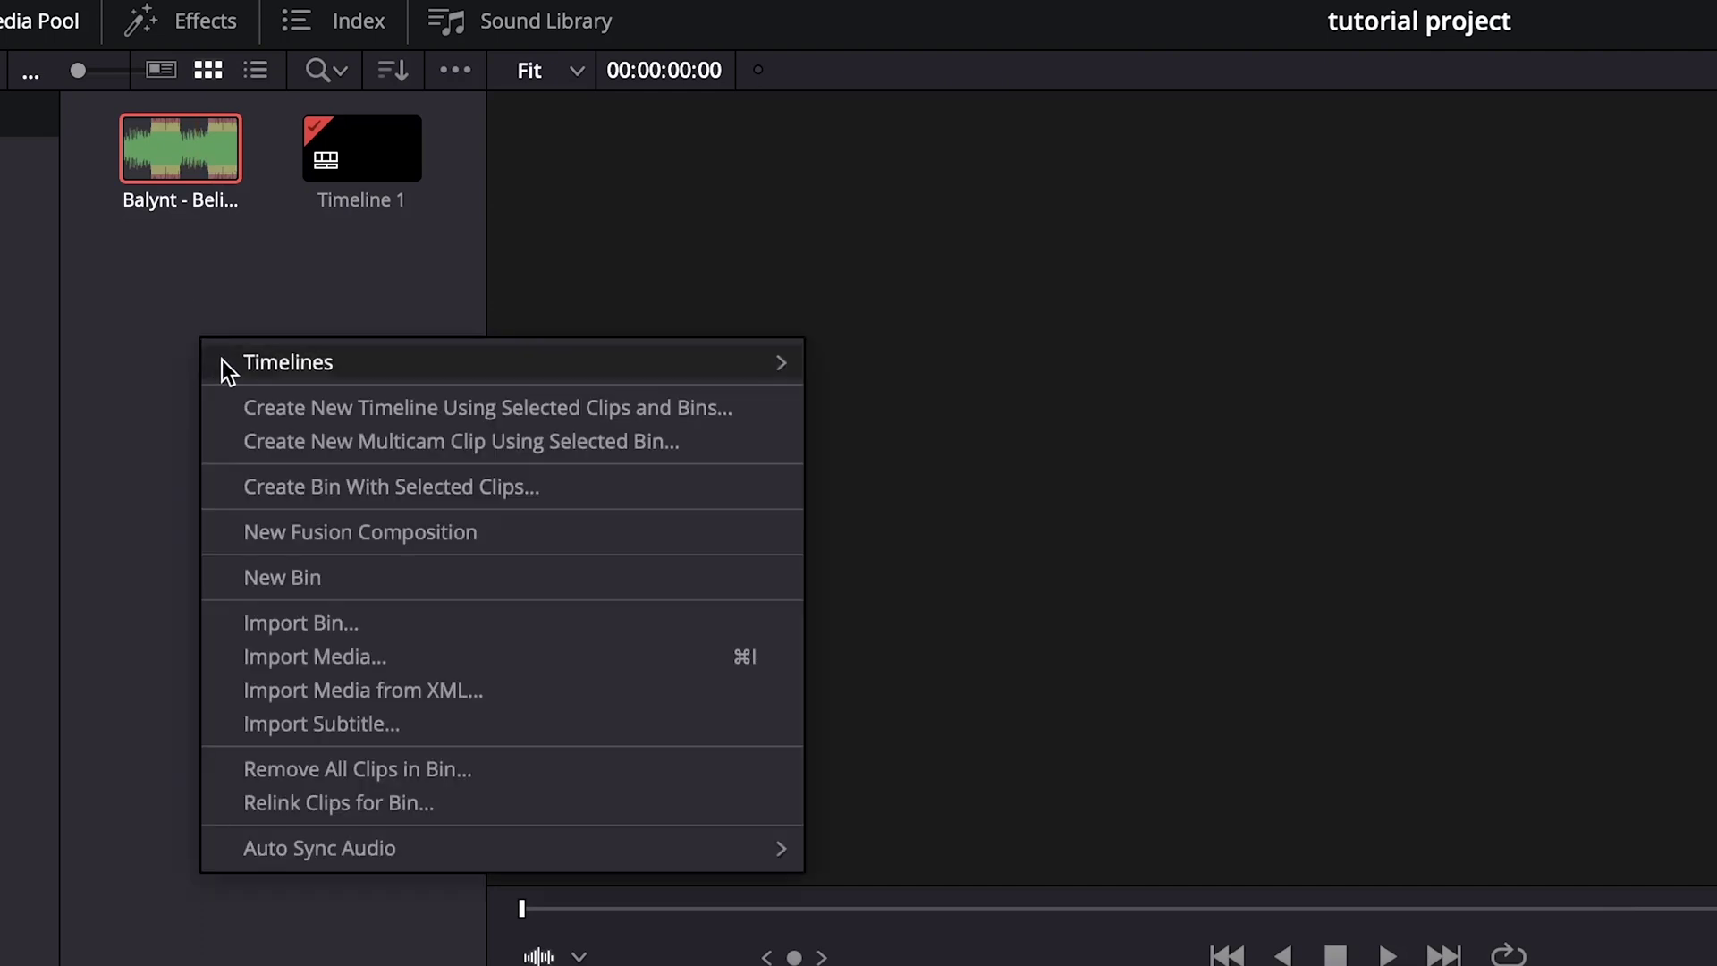
pyautogui.click(385, 646)
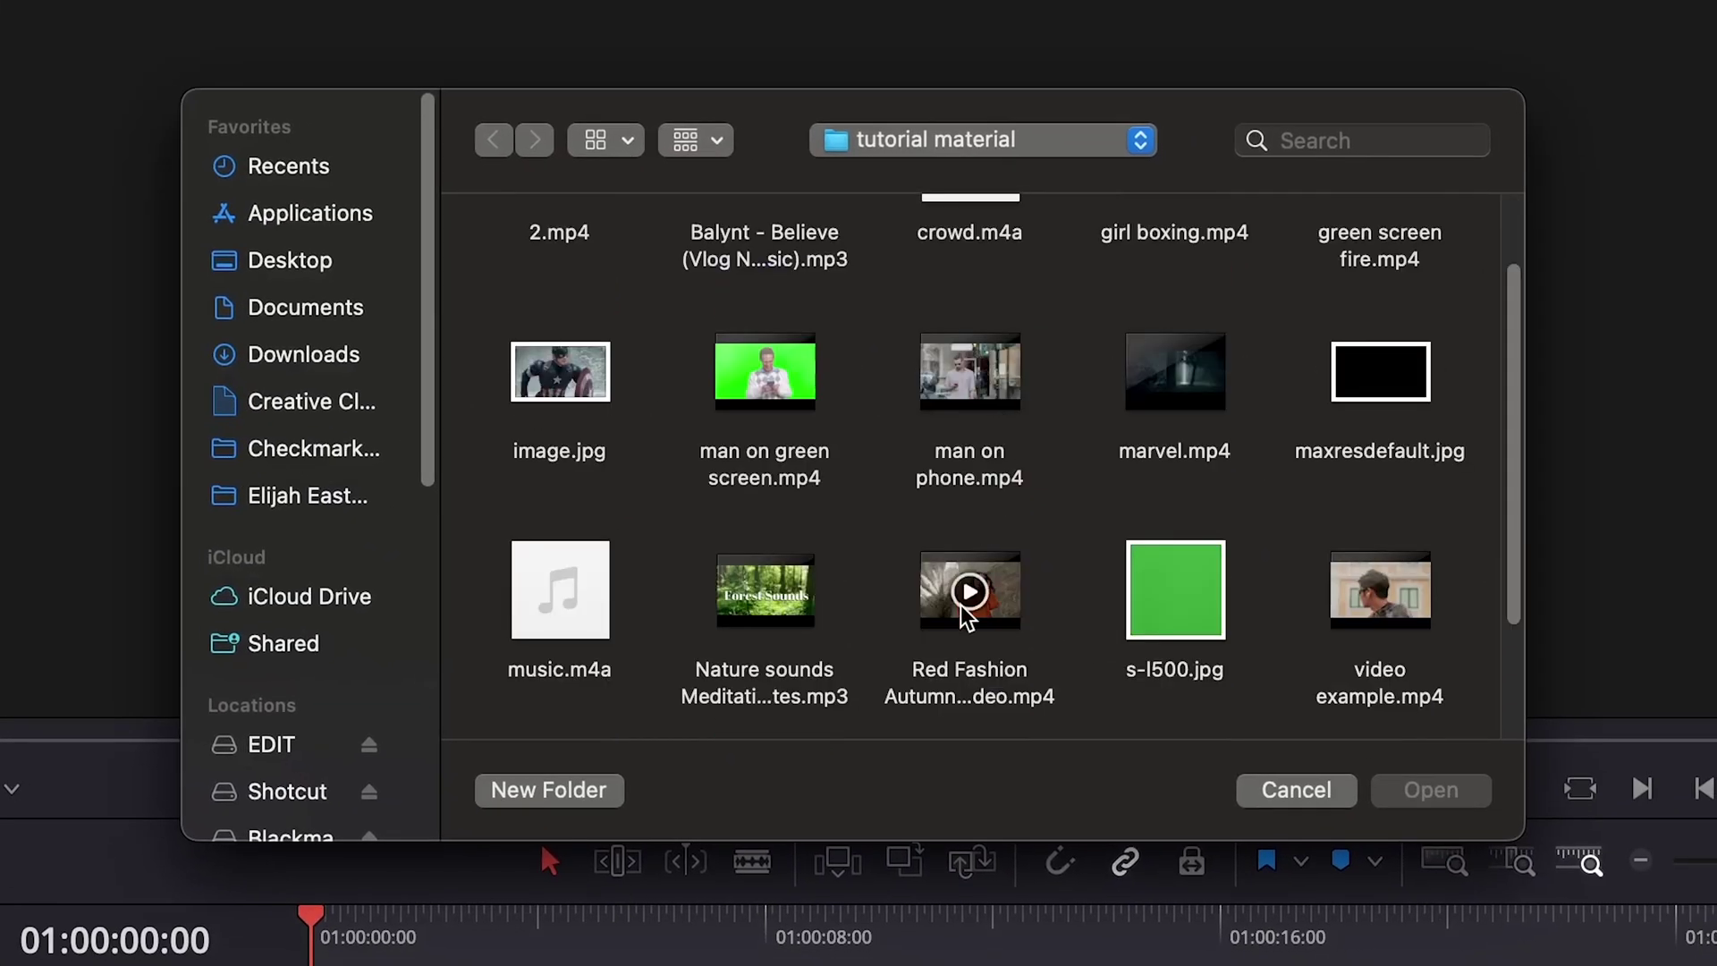
pyautogui.click(966, 617)
pyautogui.doubleClick(966, 618)
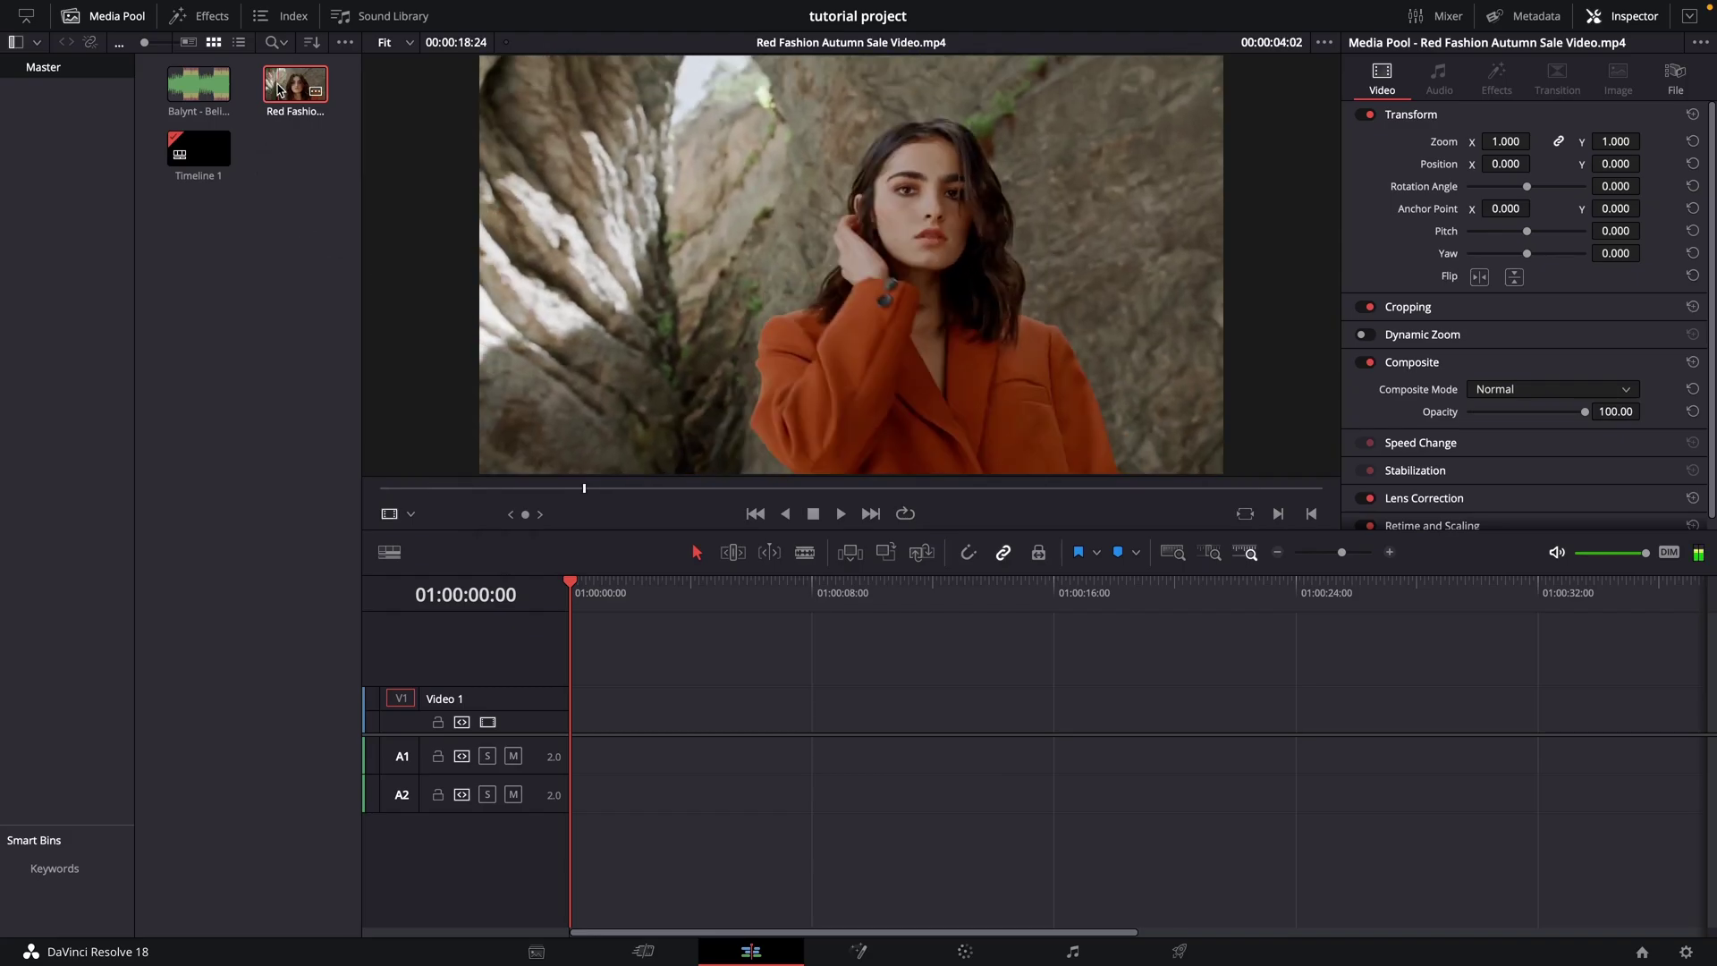
# Place the Red Fashion clip on Video 1 and the Balynt music on A1 from the start.
pyautogui.moveTo(278, 89); pyautogui.dragTo(574, 729)
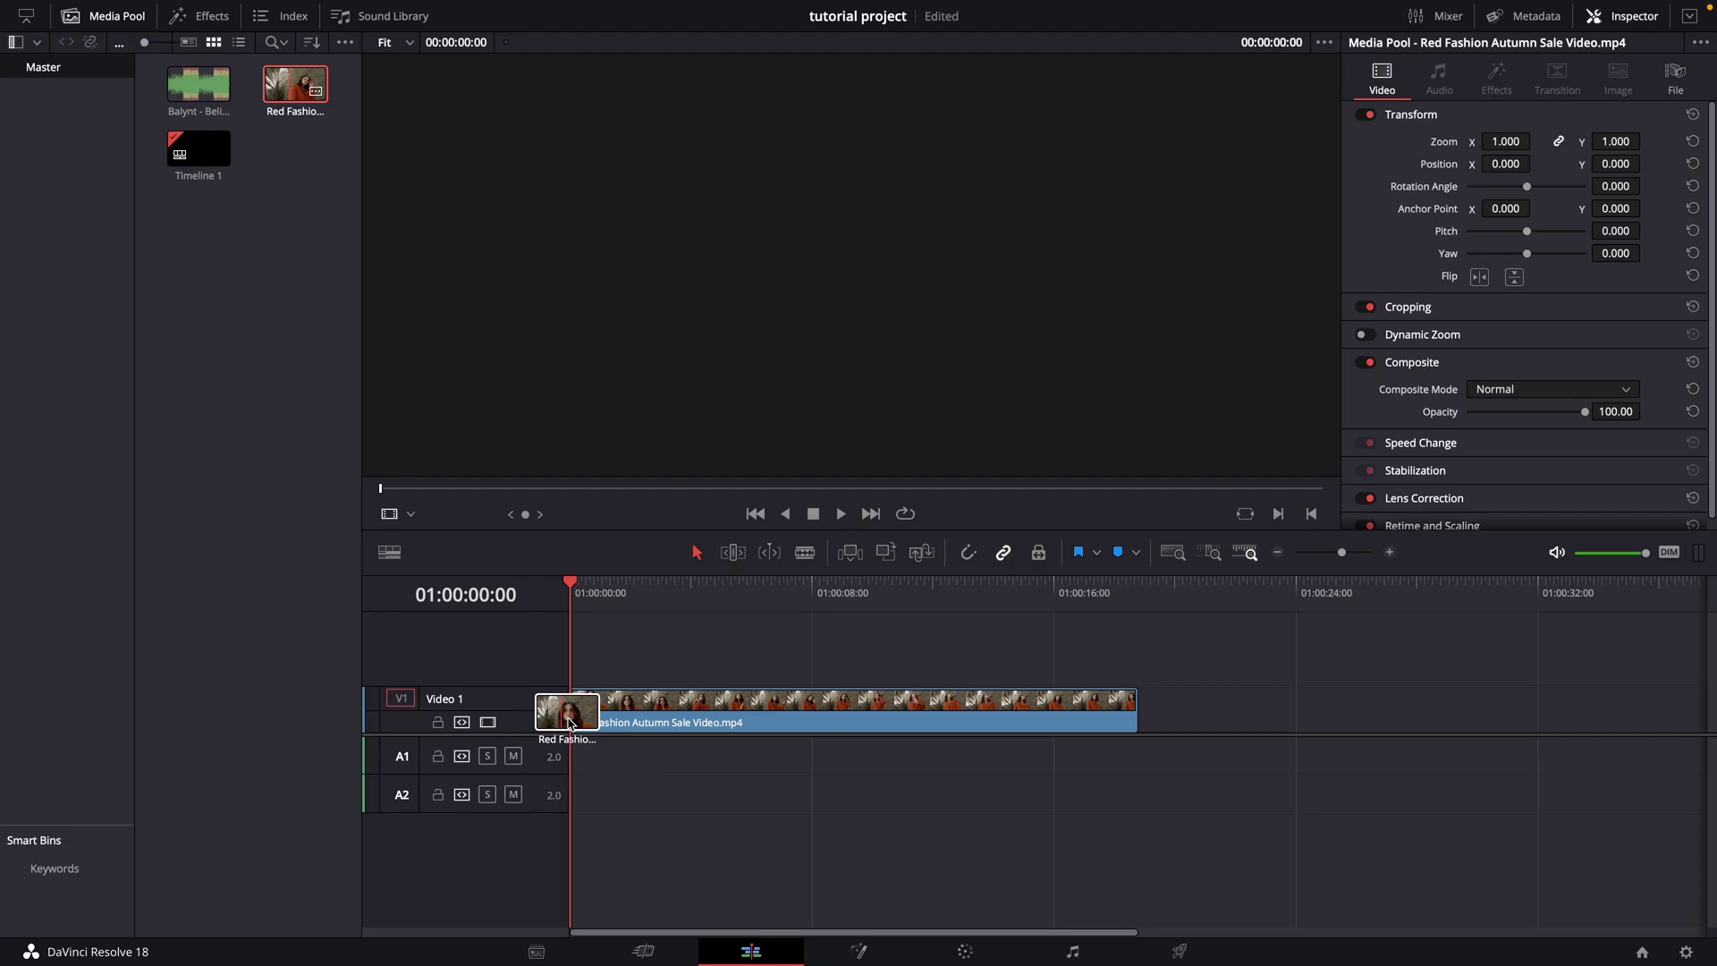
pyautogui.moveTo(199, 85); pyautogui.dragTo(580, 762)
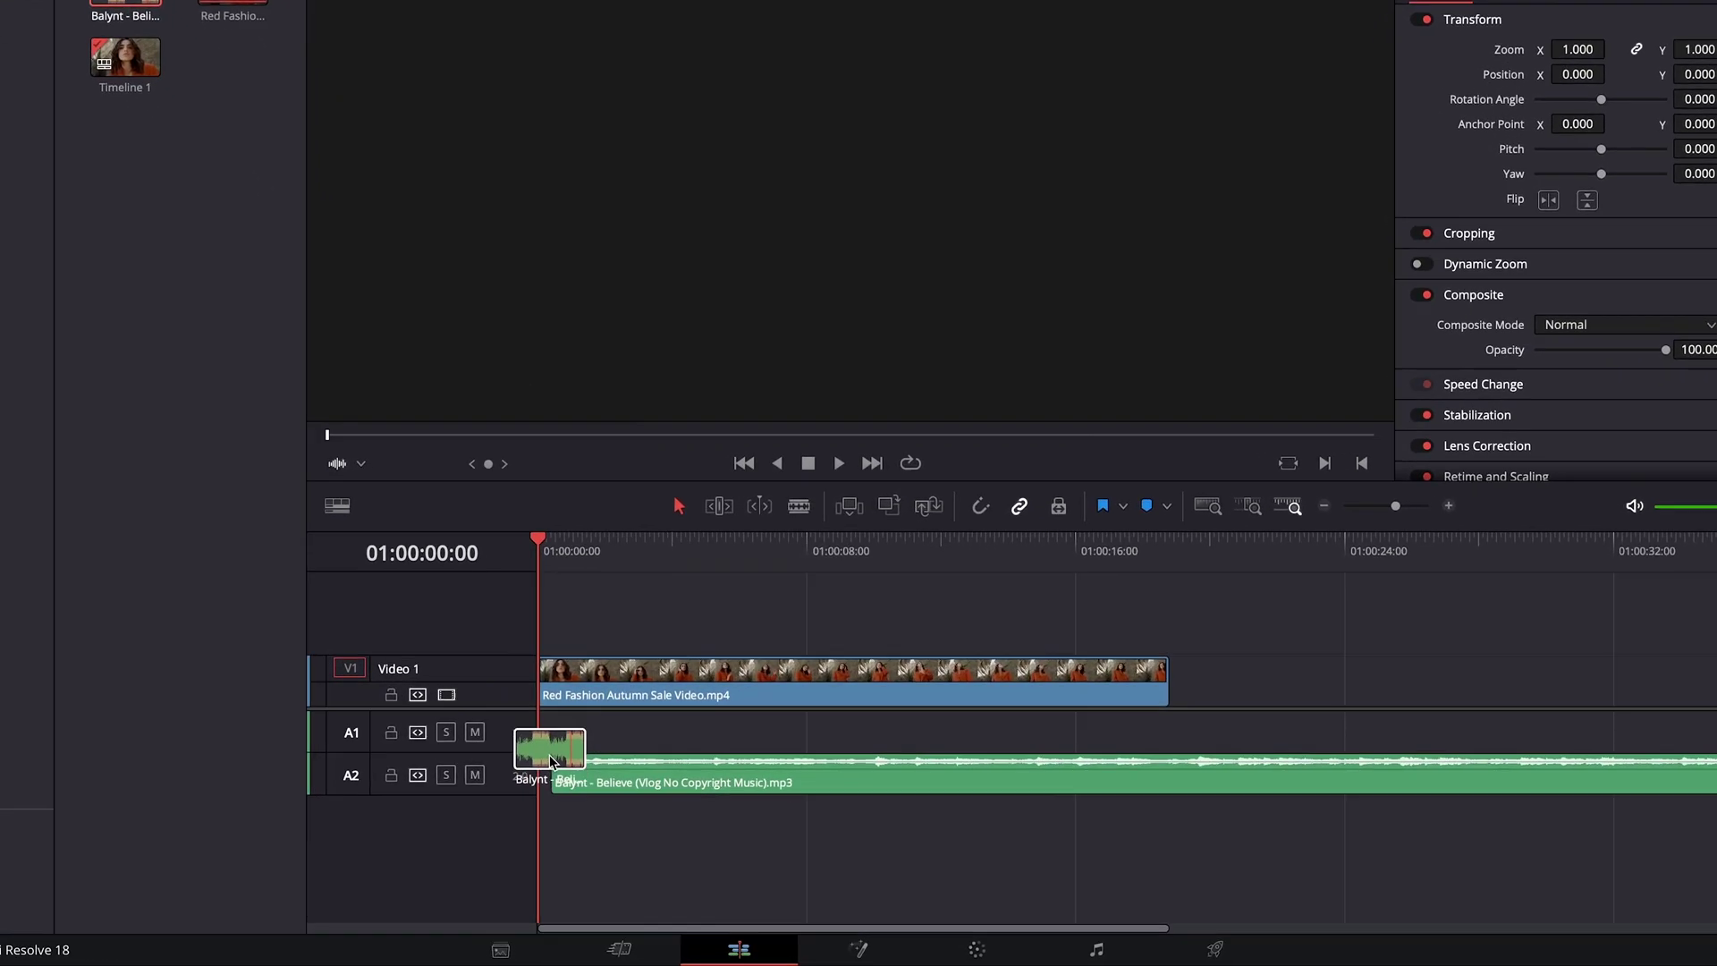
pyautogui.moveTo(537, 726); pyautogui.dragTo(532, 727)
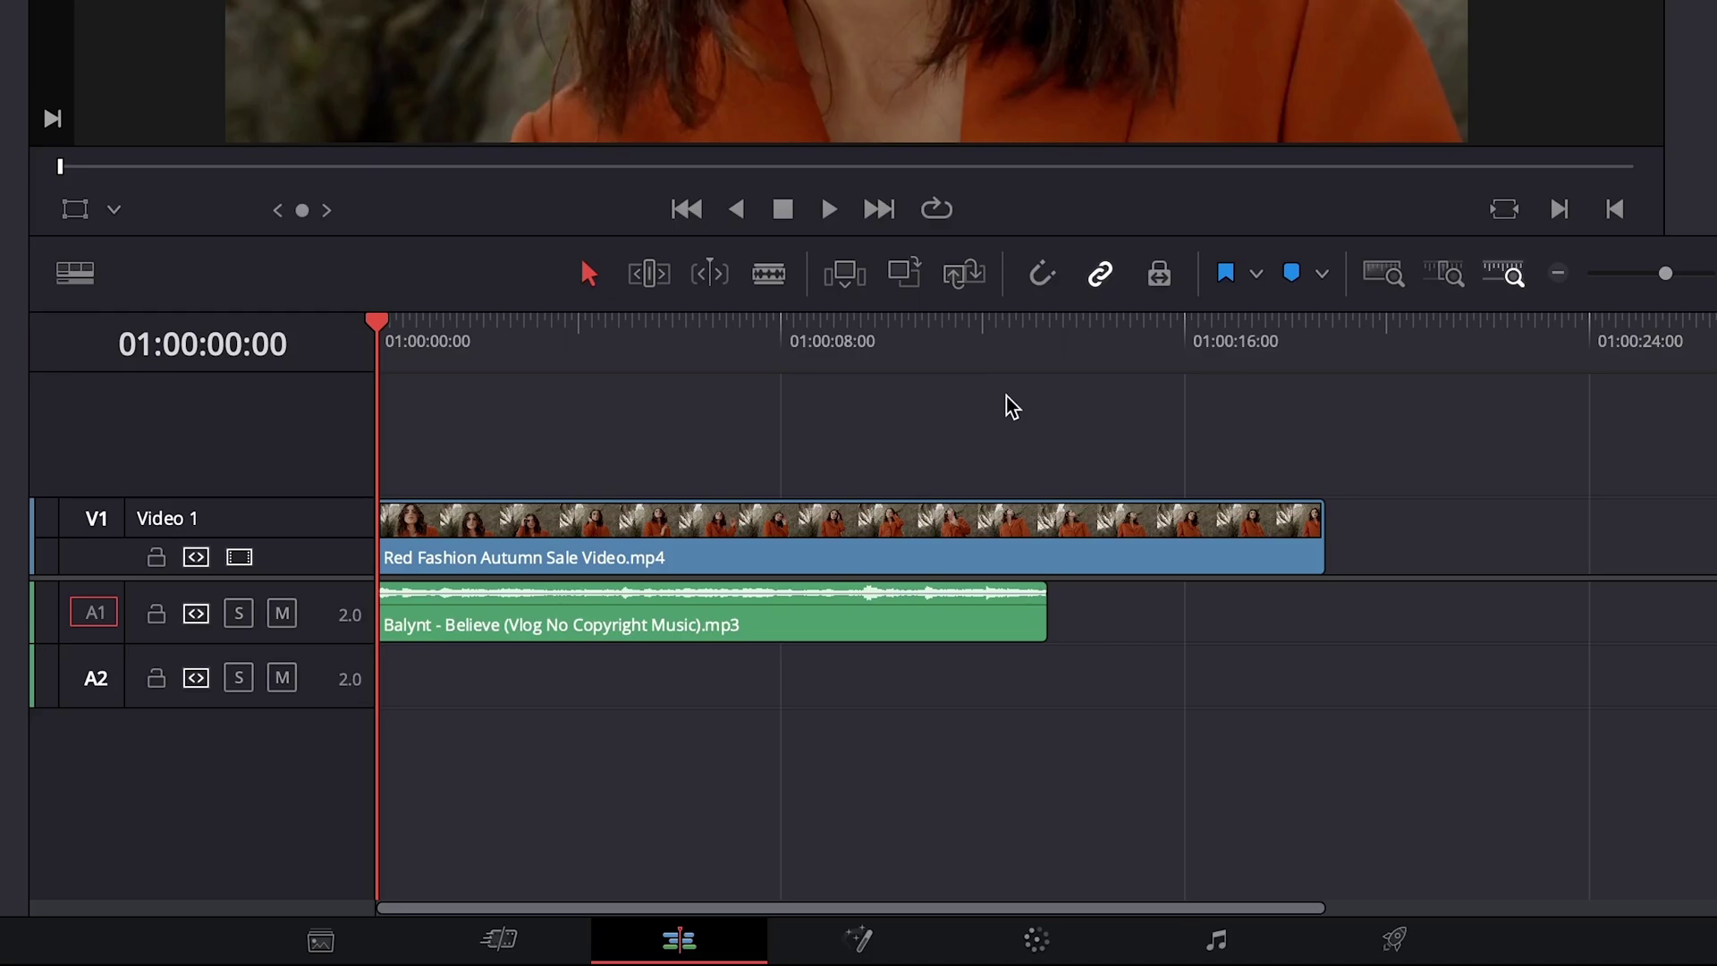
# Find the beat at 01:00:12:02 by playback and trim the Balynt music's end to it.
pyautogui.click(984, 338)
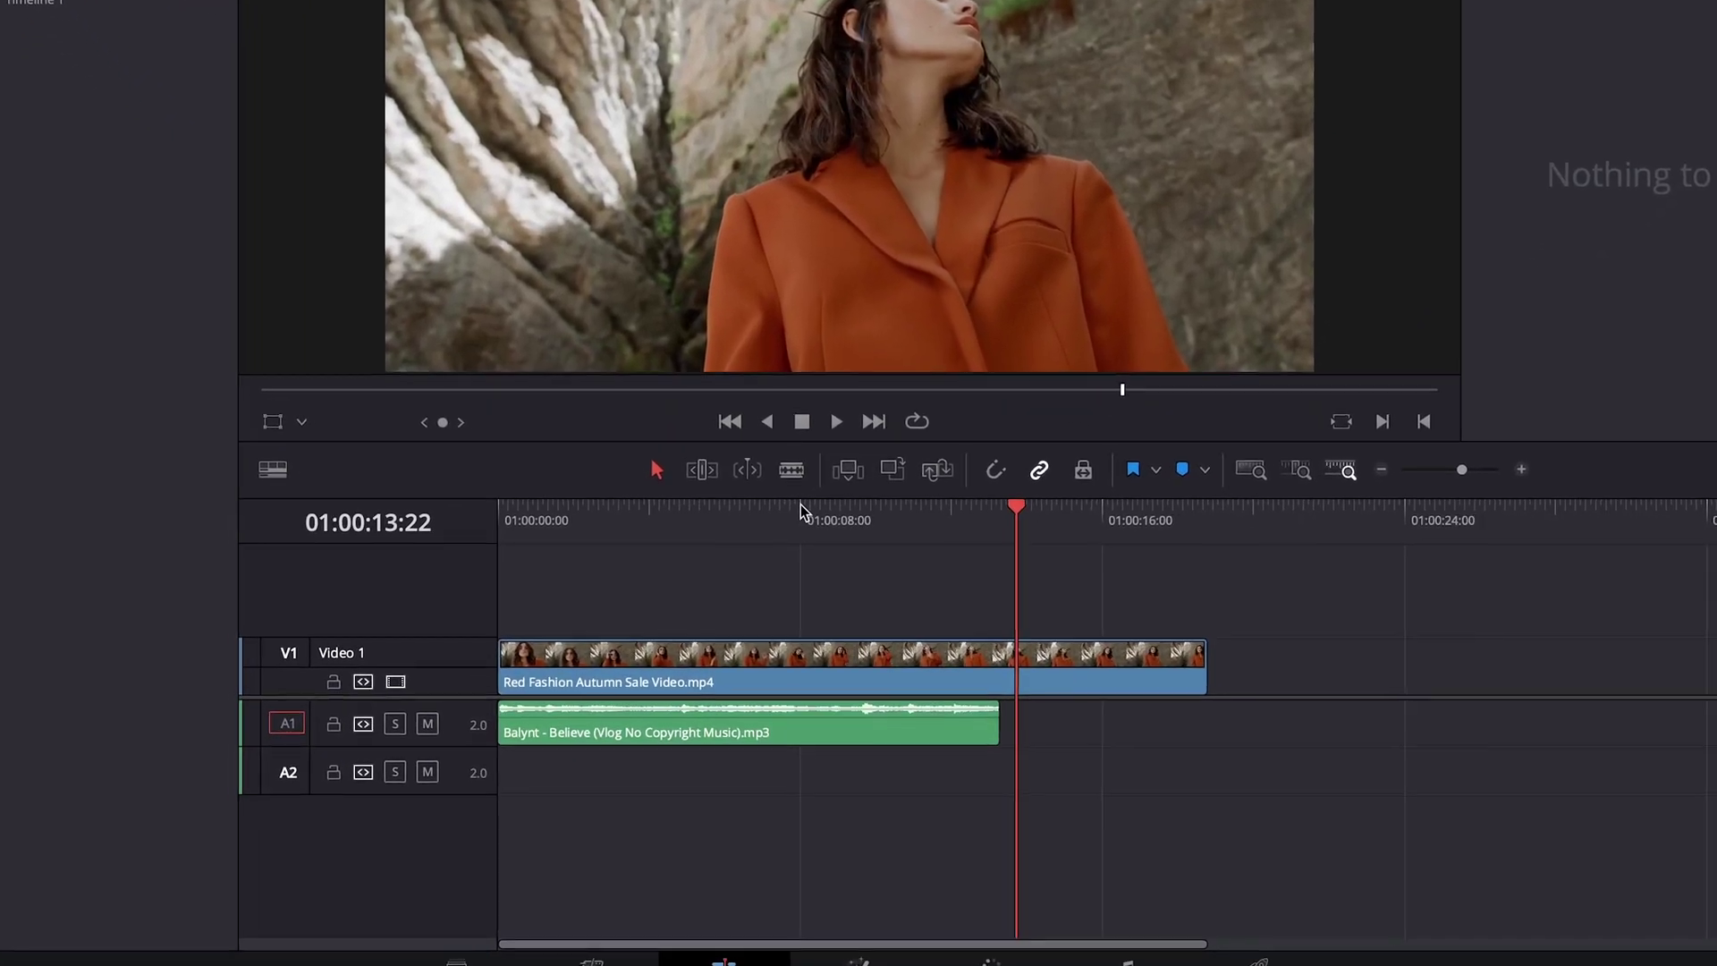
pyautogui.click(813, 586)
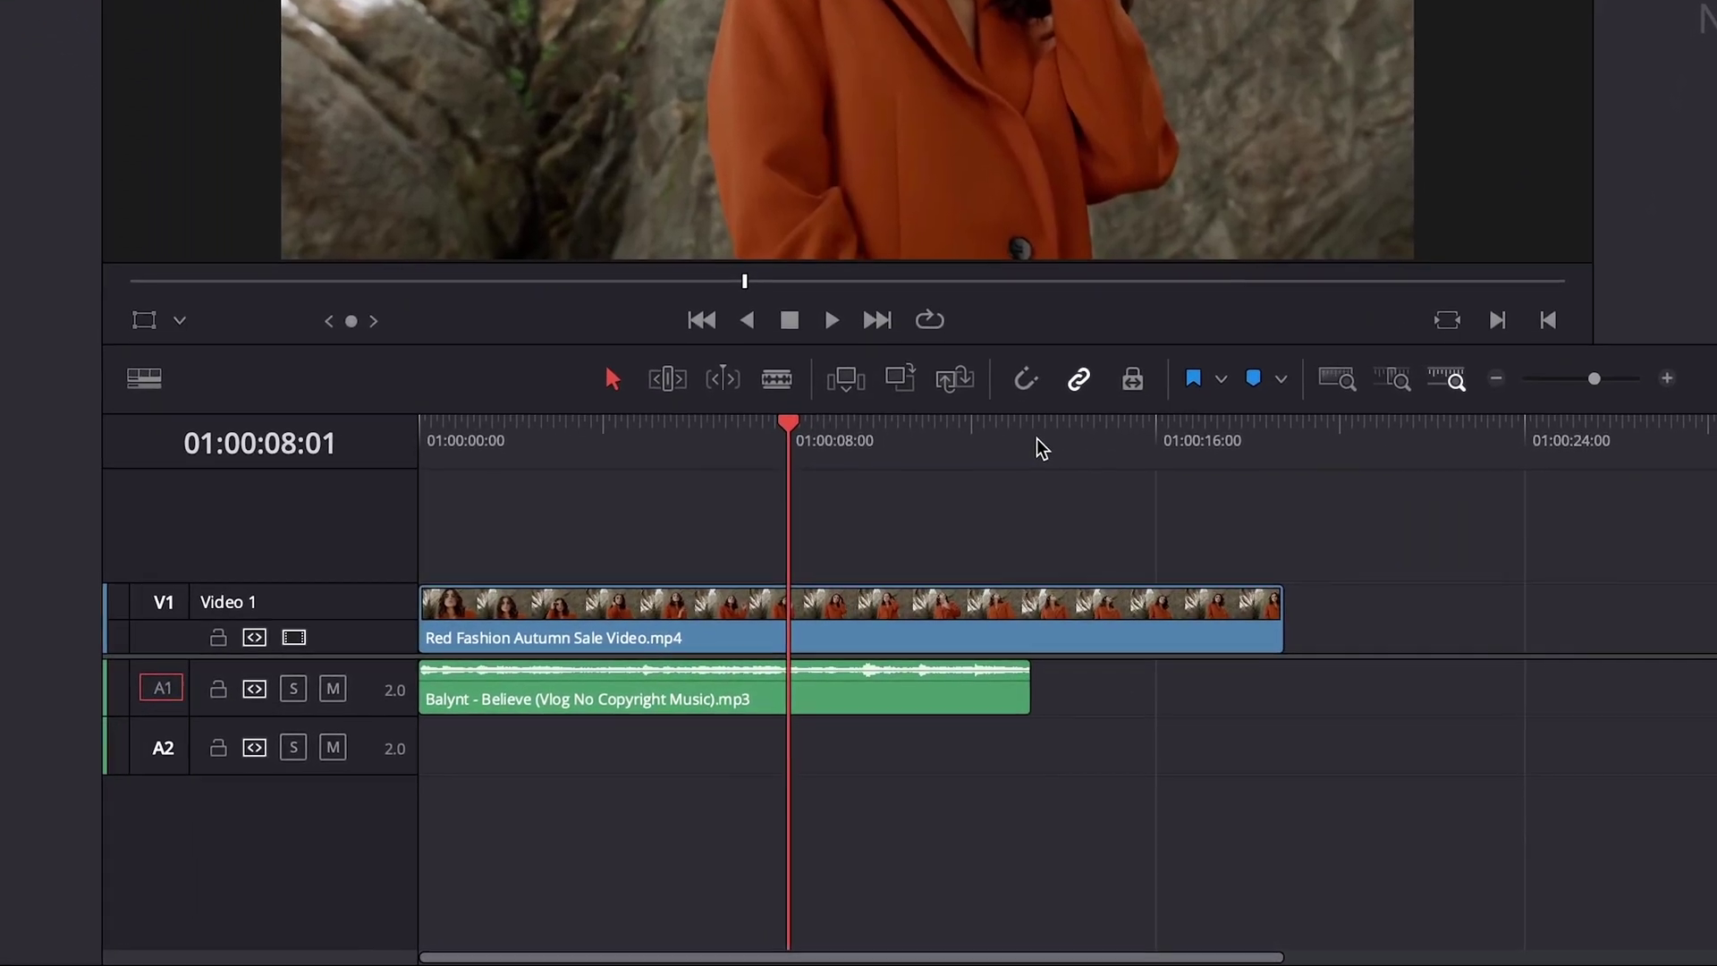
pyautogui.press('space')
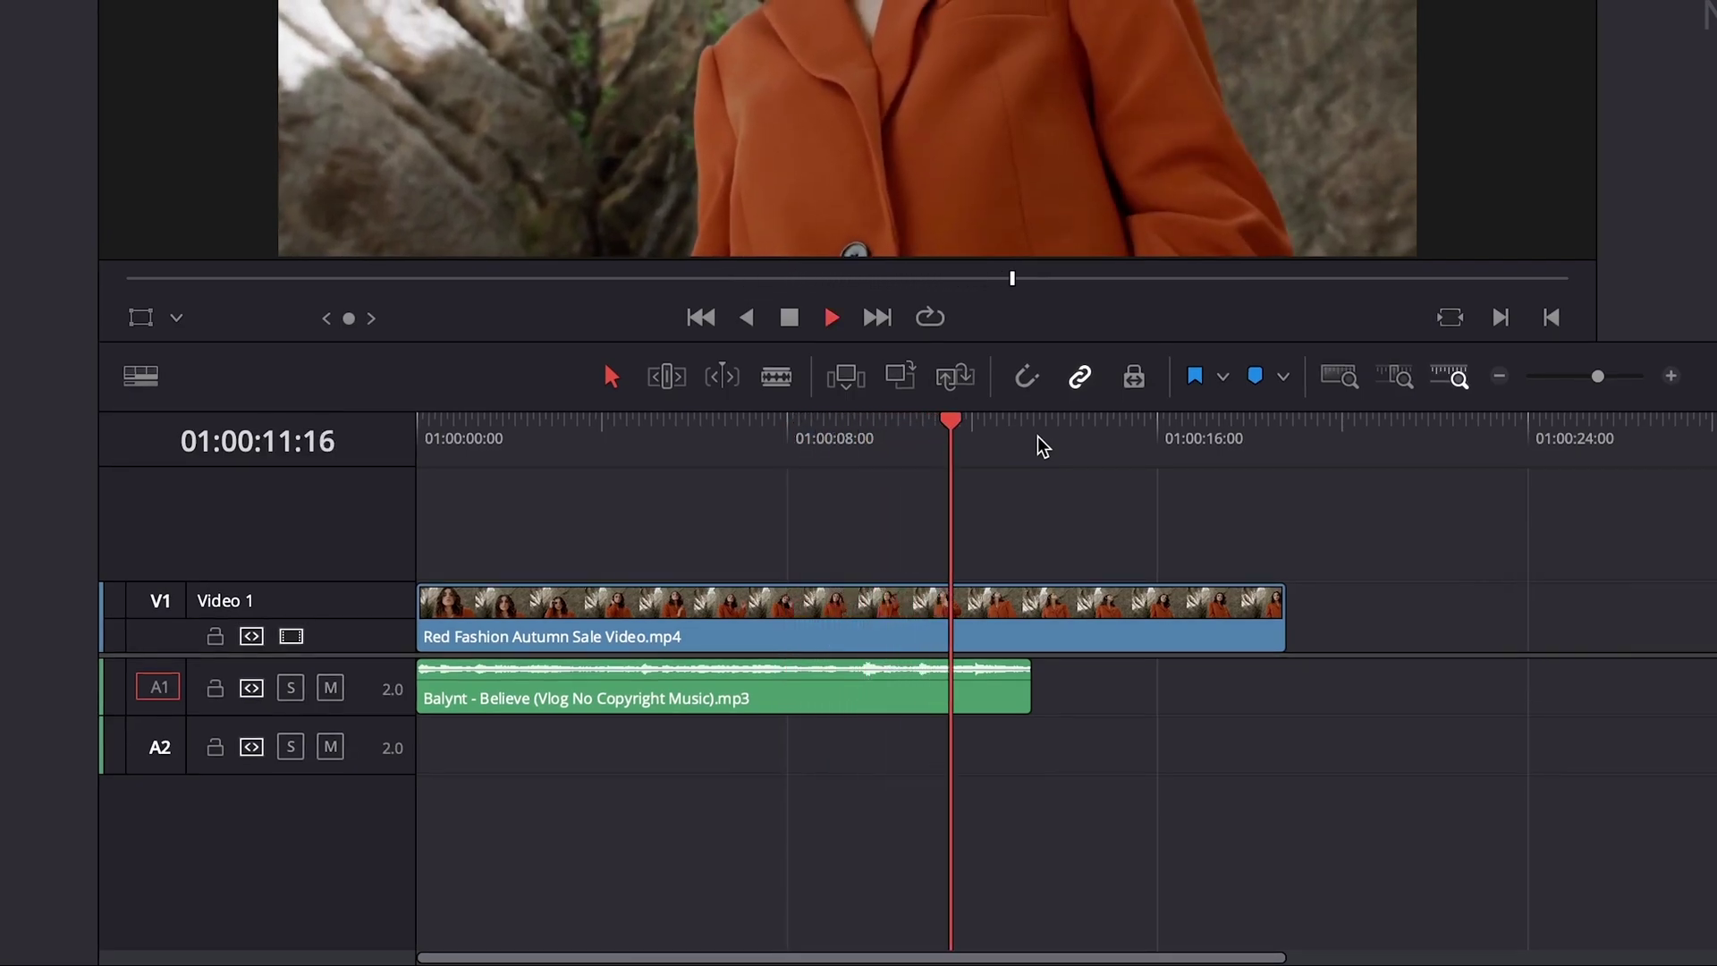
pyautogui.press('space')
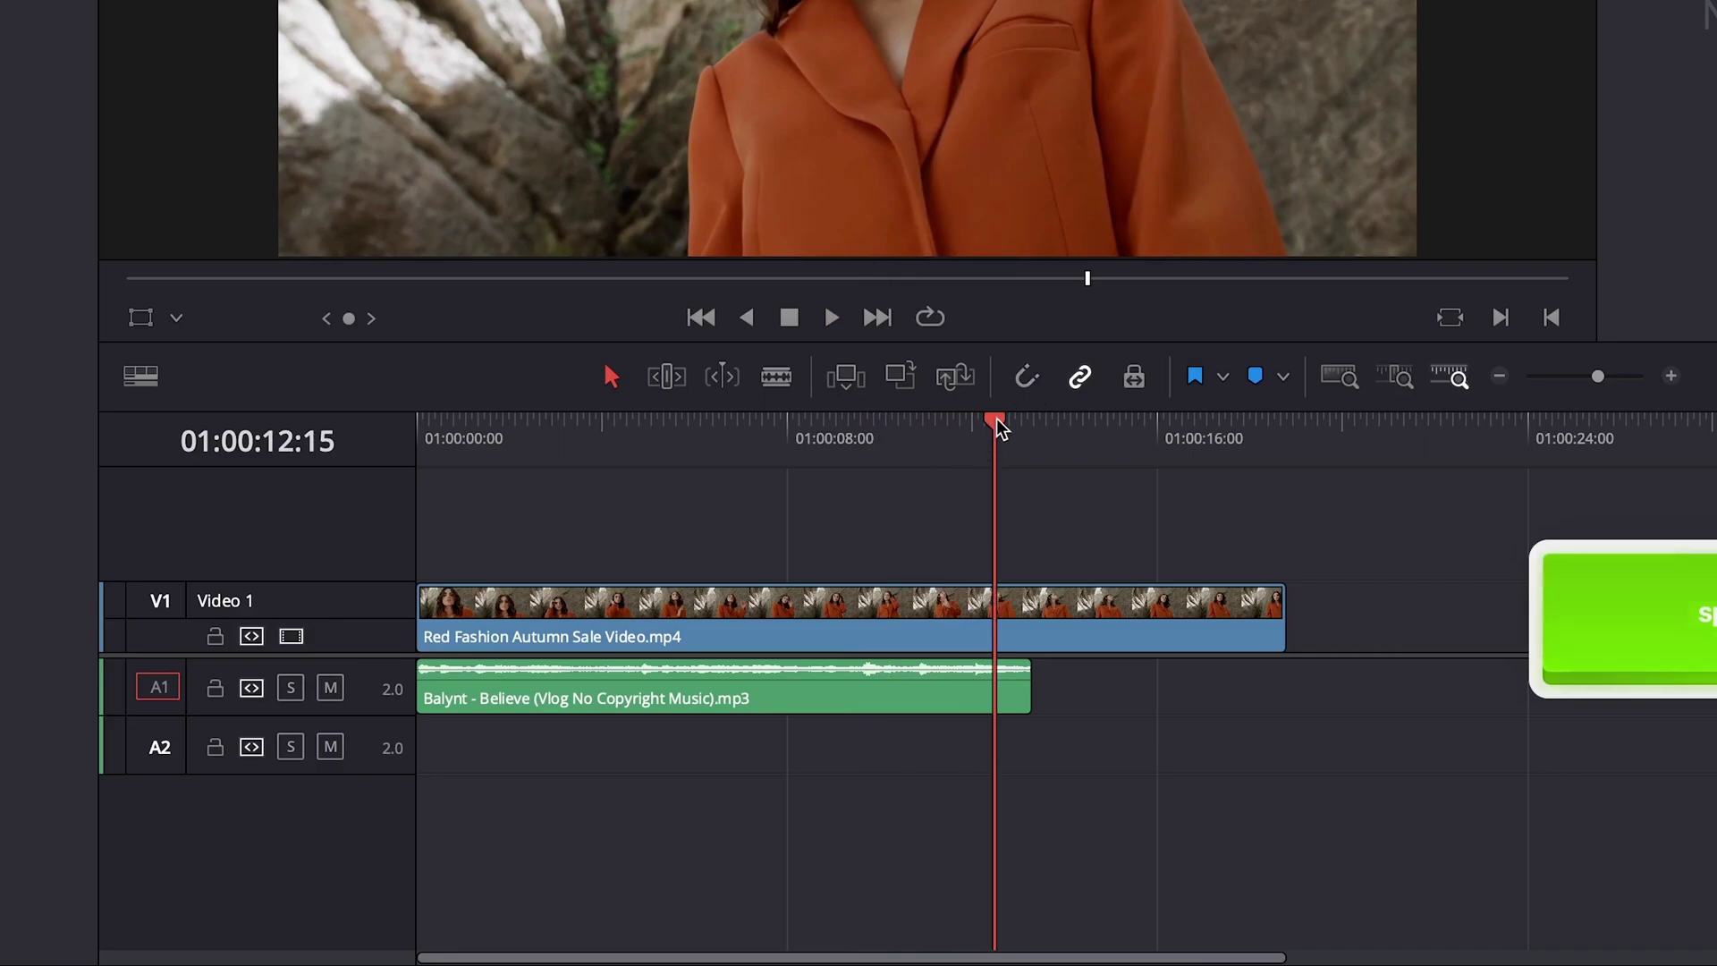
pyautogui.moveTo(995, 420); pyautogui.dragTo(981, 440)
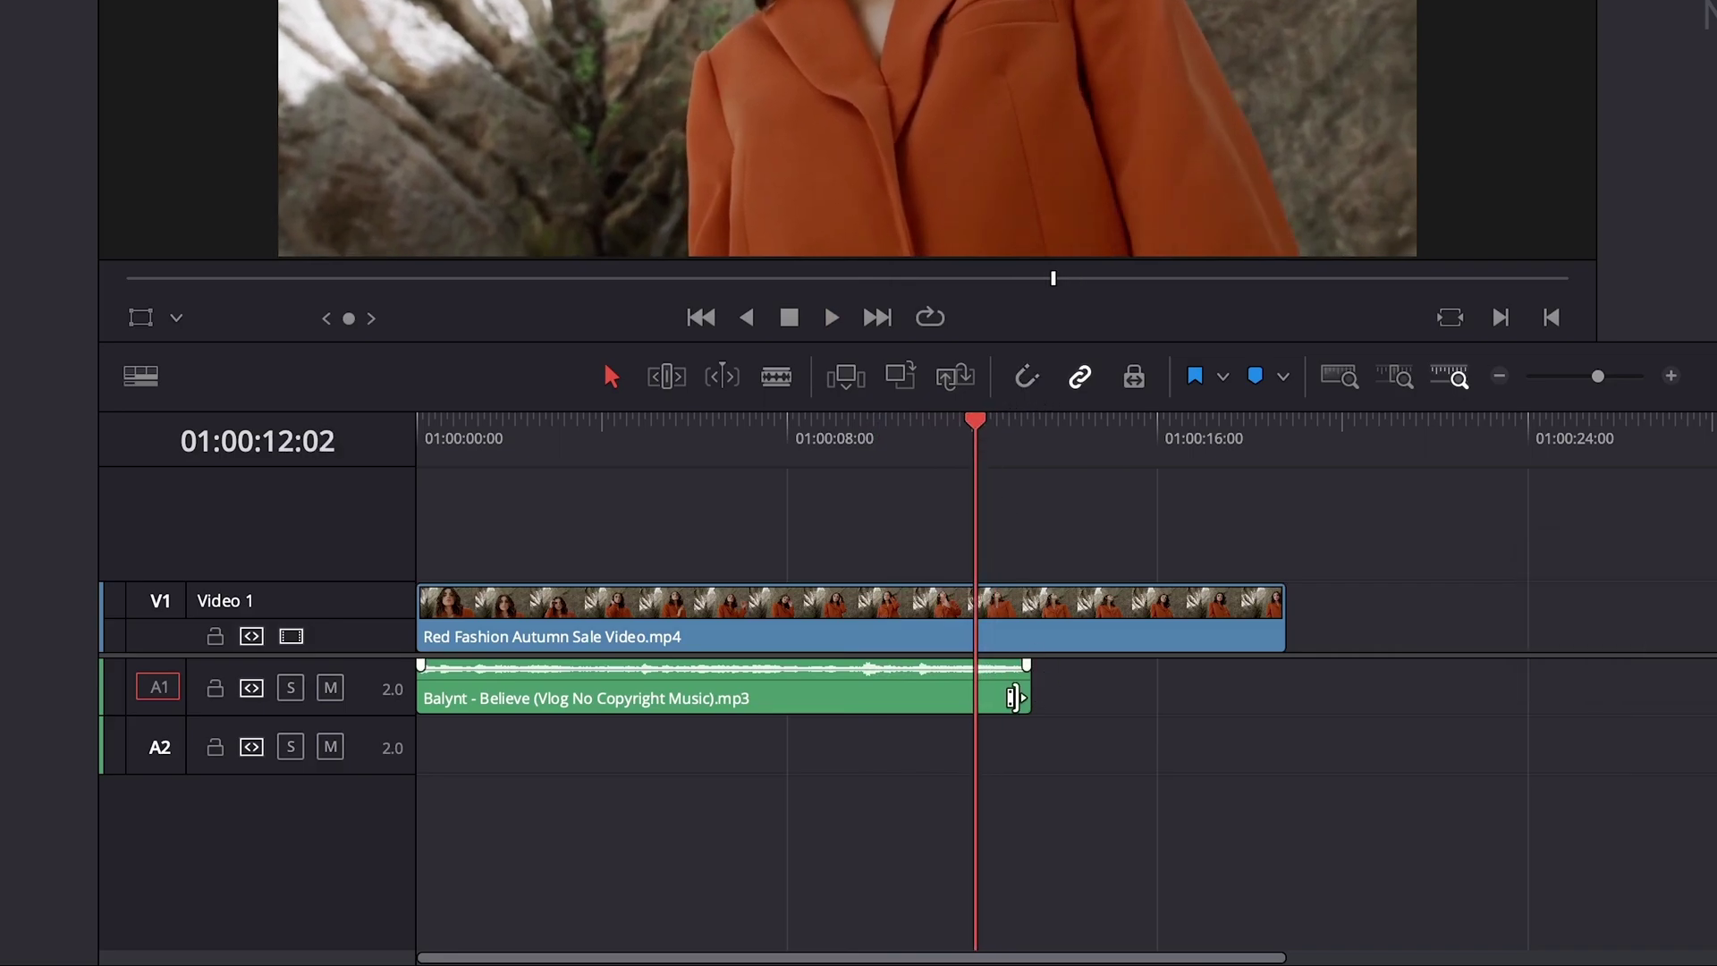
pyautogui.moveTo(1013, 698); pyautogui.dragTo(965, 698)
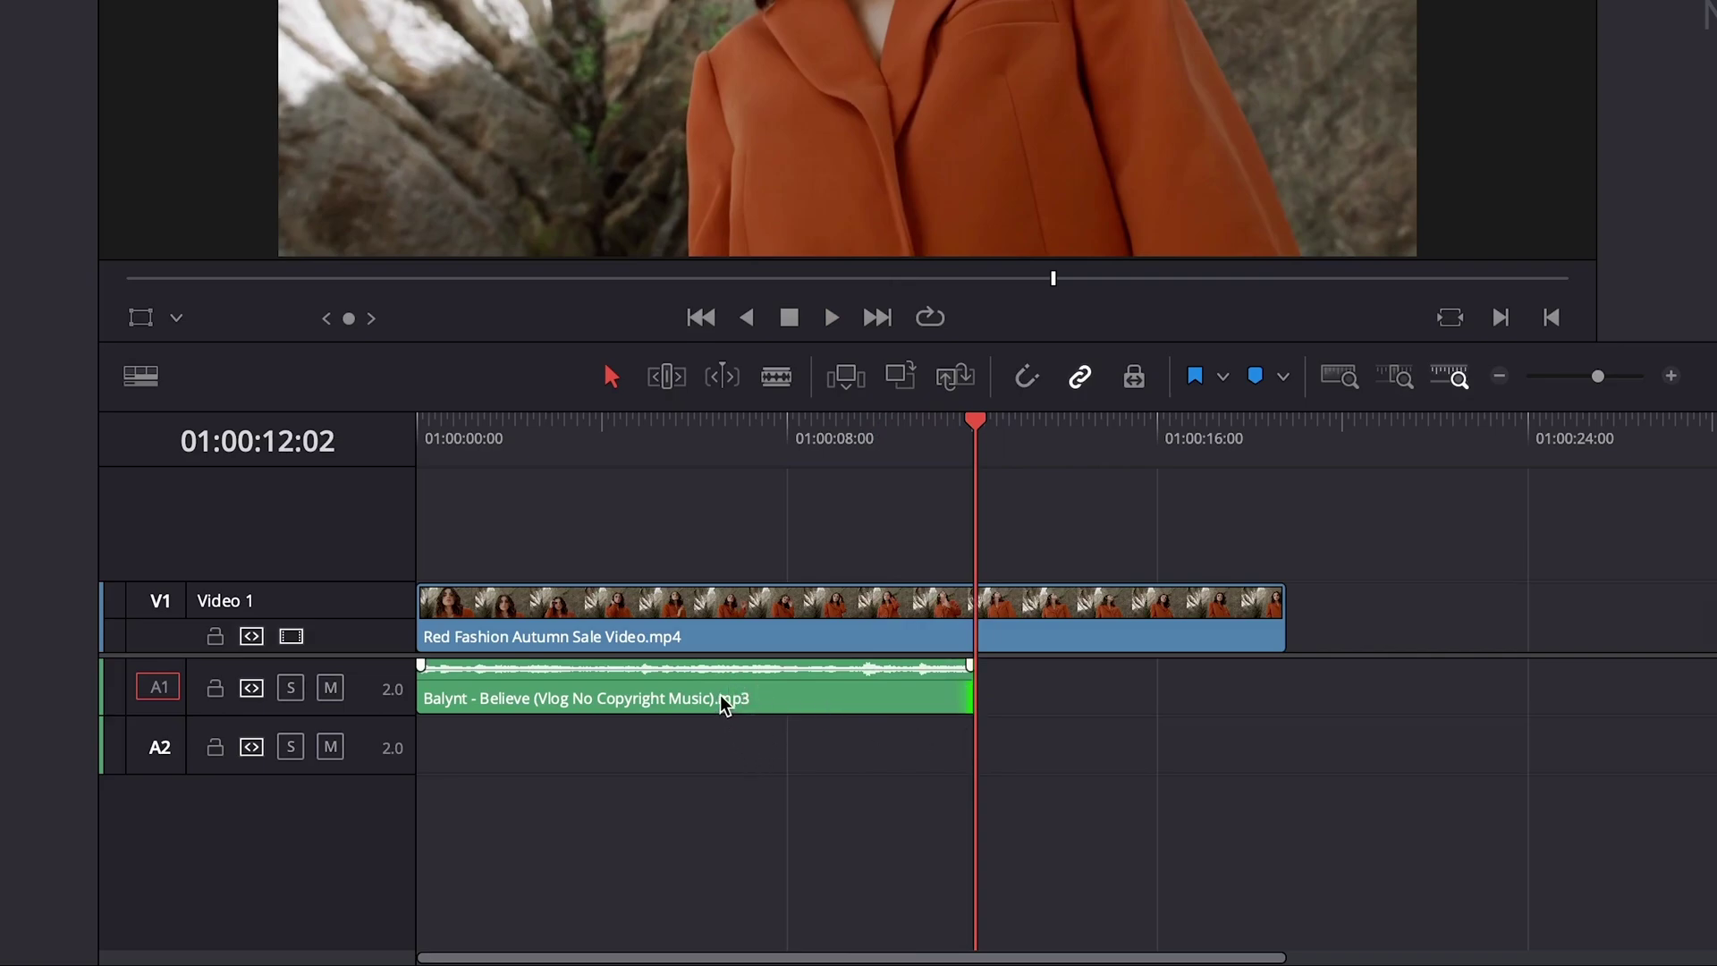
# Duplicate the Balynt clip on A1 and snap the copy to the first clip's end at 01:00:12:02.
pyautogui.moveTo(723, 691)
pyautogui.mouseDown()
pyautogui.moveTo(762, 747)
pyautogui.moveTo(1230, 747)
pyautogui.moveTo(1314, 693)
pyautogui.moveTo(1290, 693)
pyautogui.mouseUp()
pyautogui.rightClick(1294, 682)
pyautogui.click(1089, 771)
pyautogui.press('super+equal')
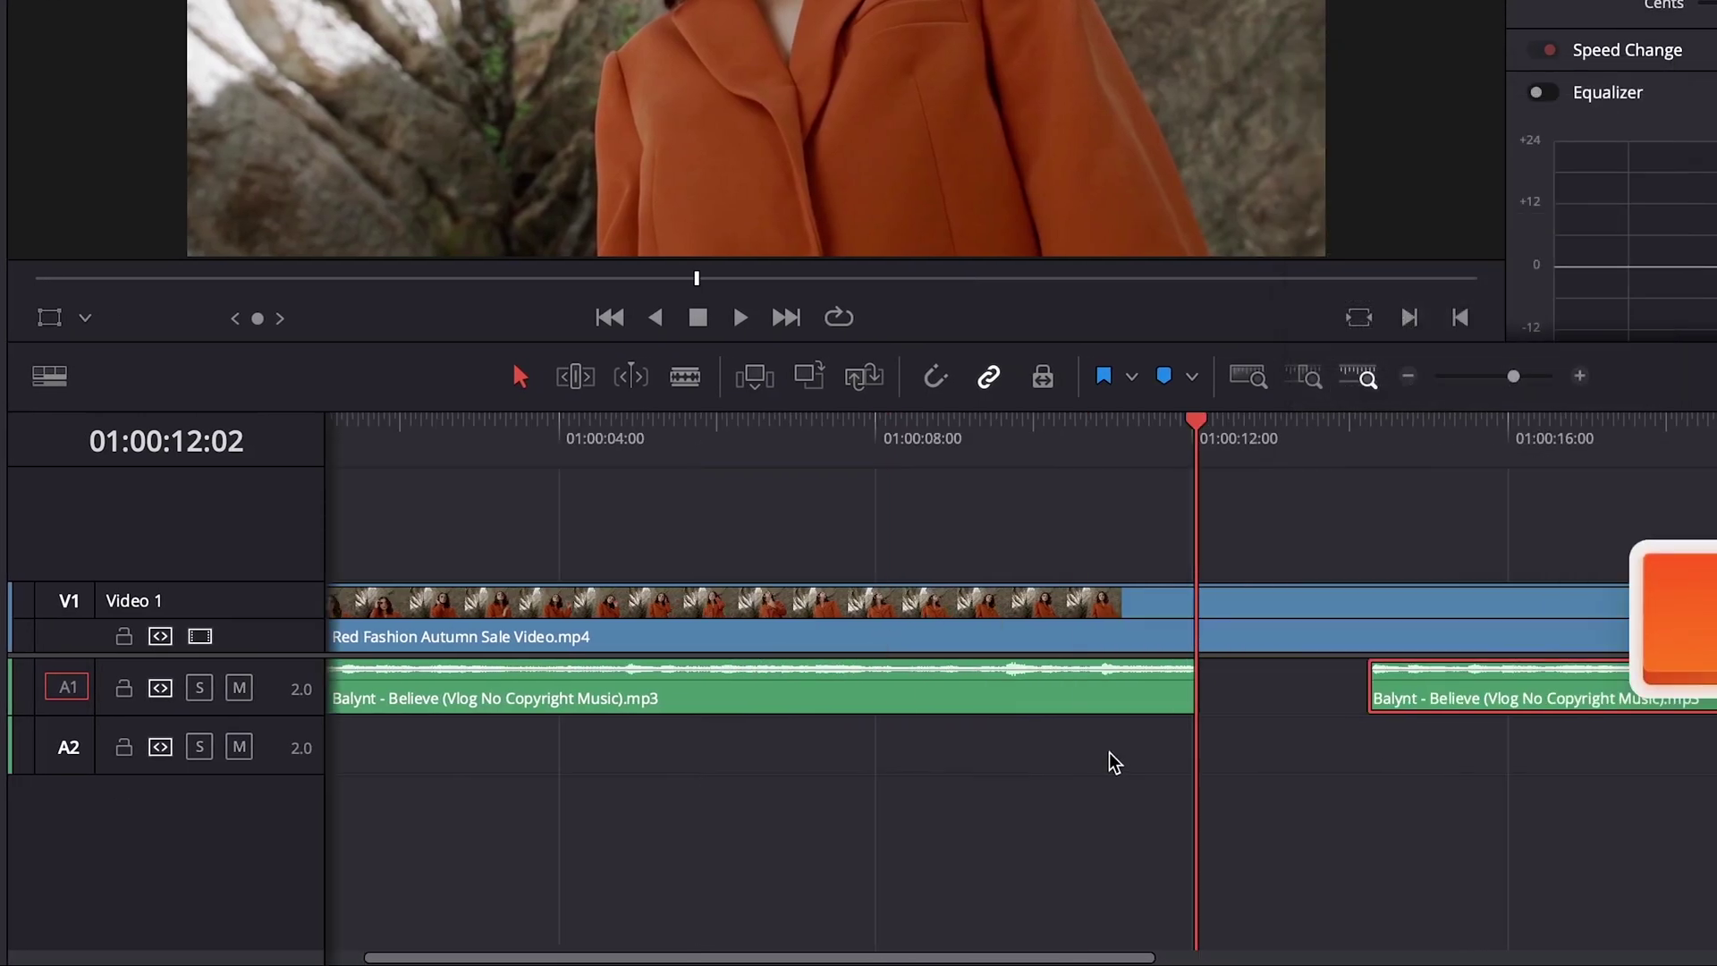
pyautogui.press('super+equal')
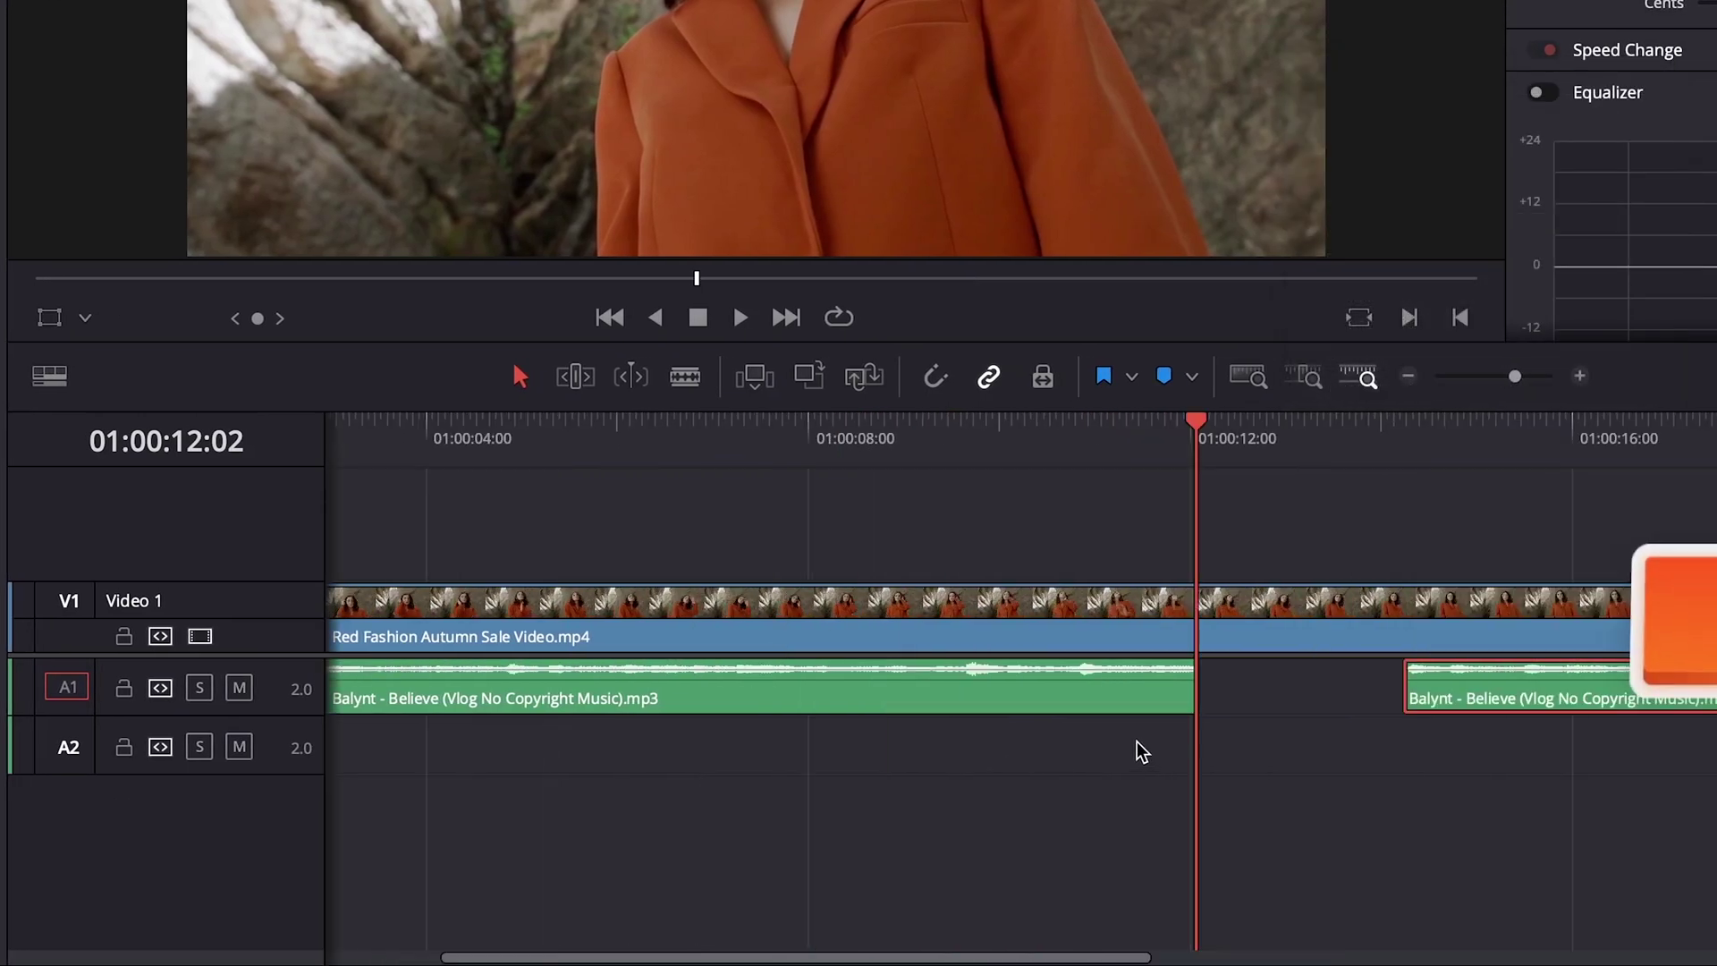
pyautogui.moveTo(1499, 682); pyautogui.dragTo(1098, 684)
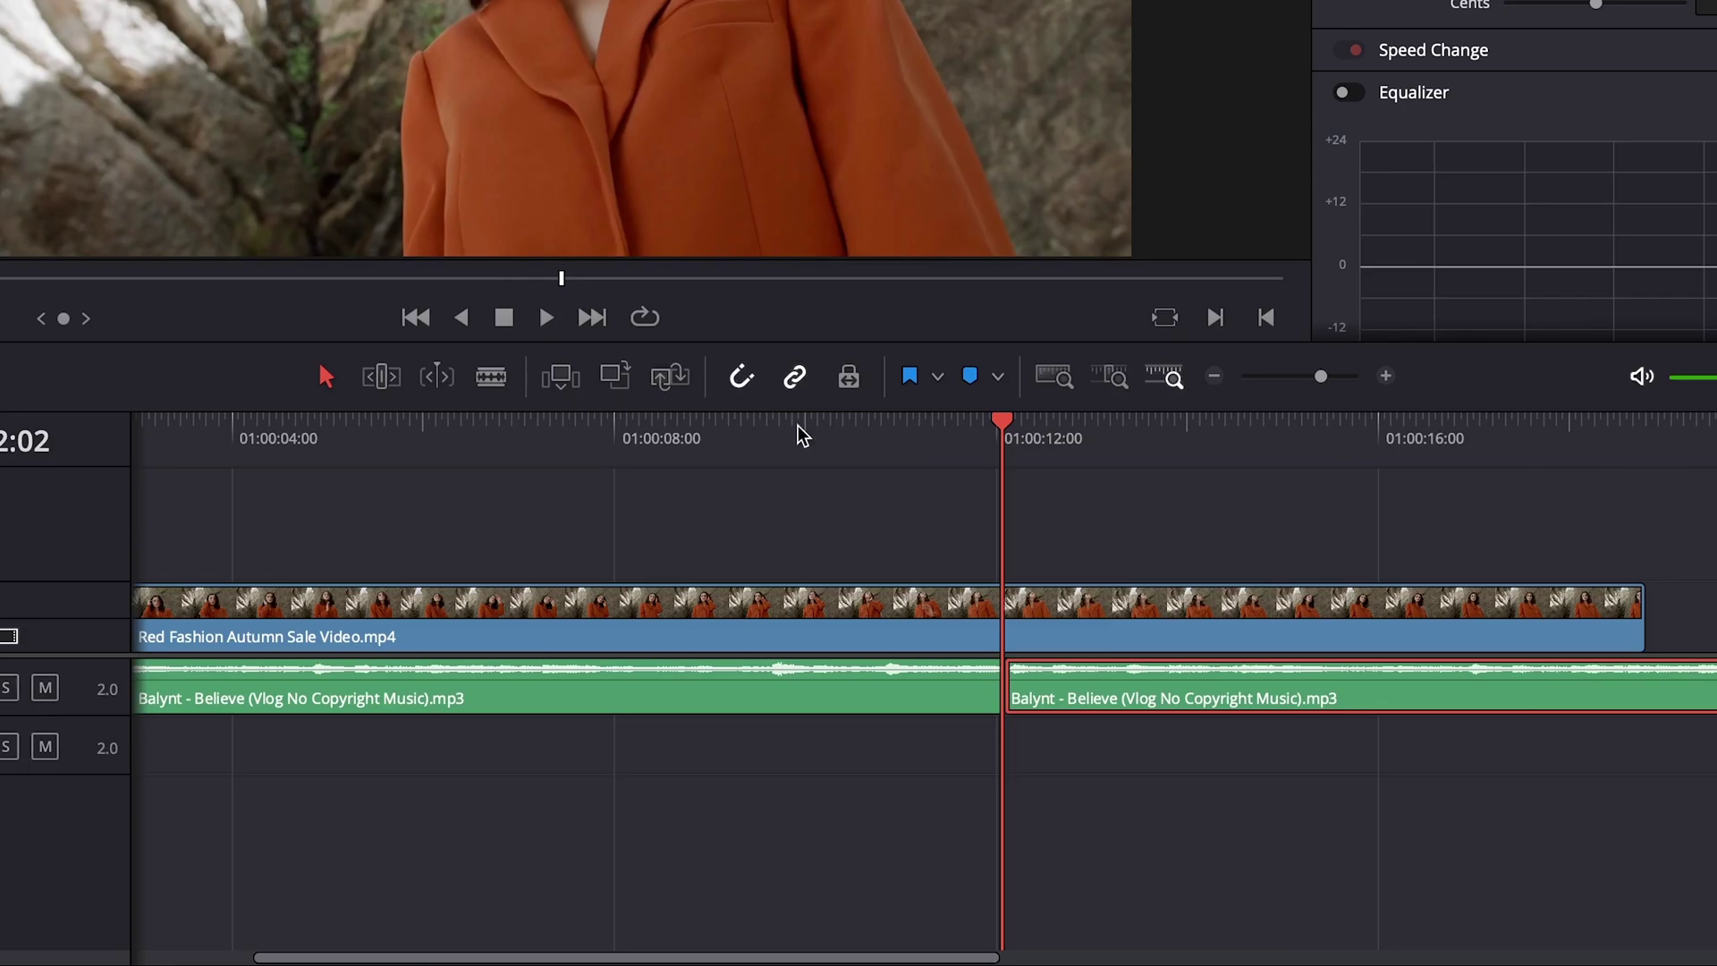
pyautogui.moveTo(1090, 703); pyautogui.dragTo(1086, 702)
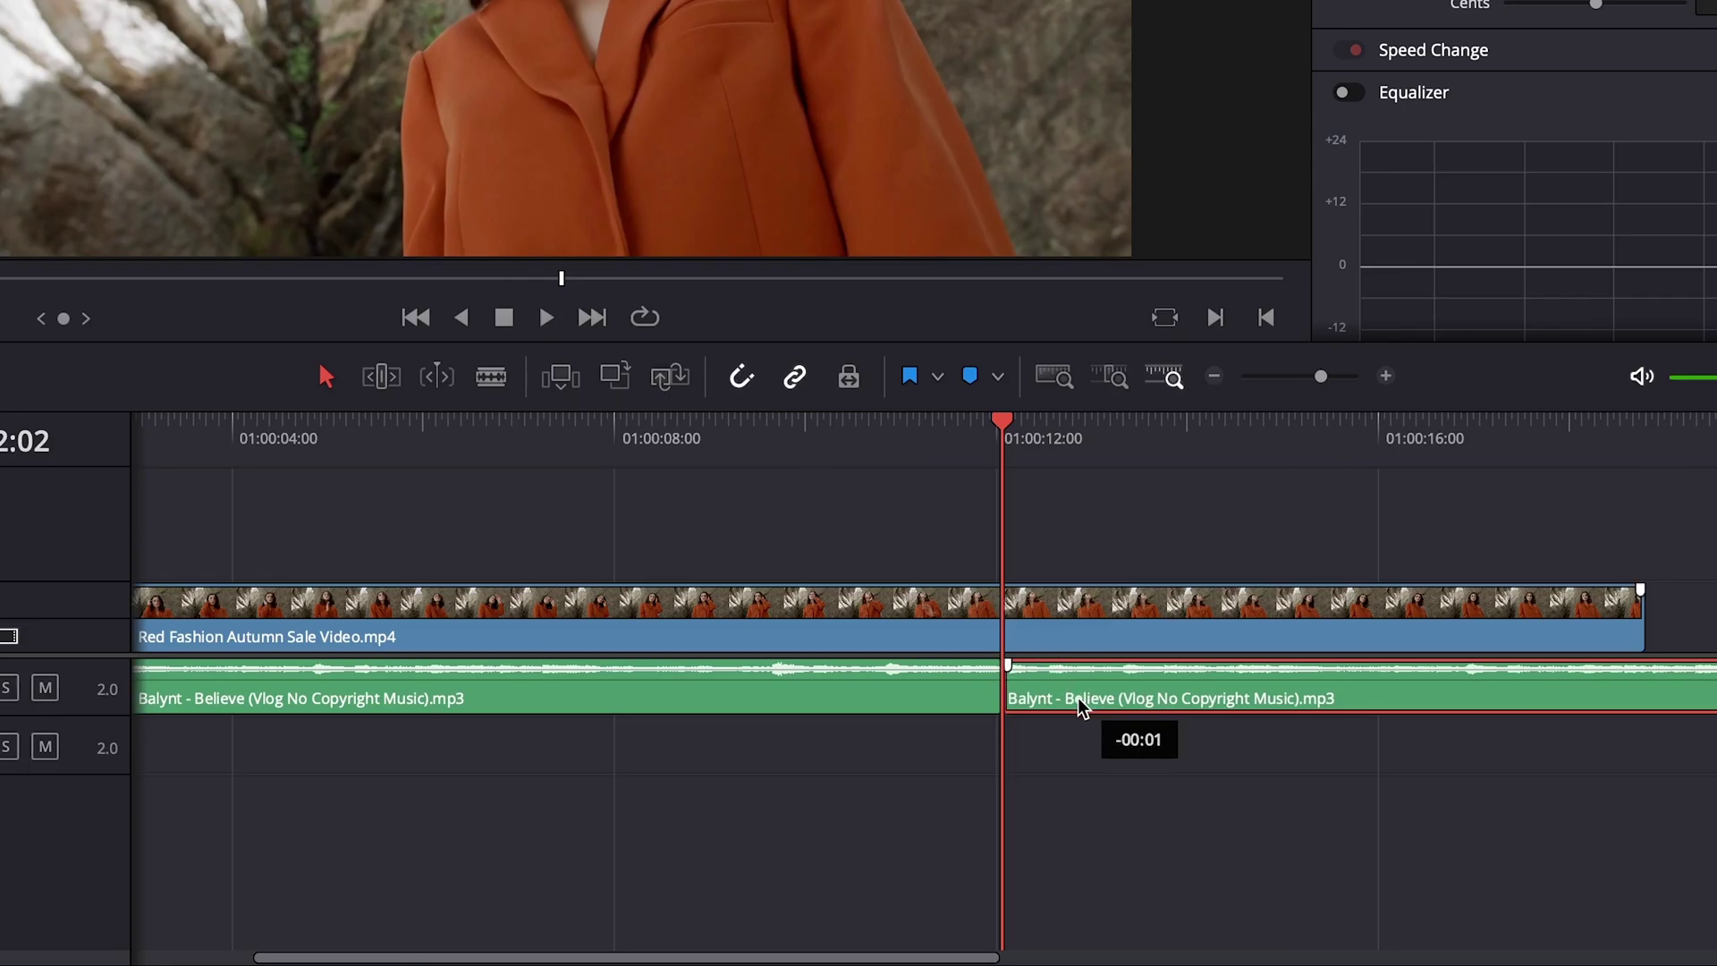
pyautogui.moveTo(1002, 420); pyautogui.dragTo(729, 458)
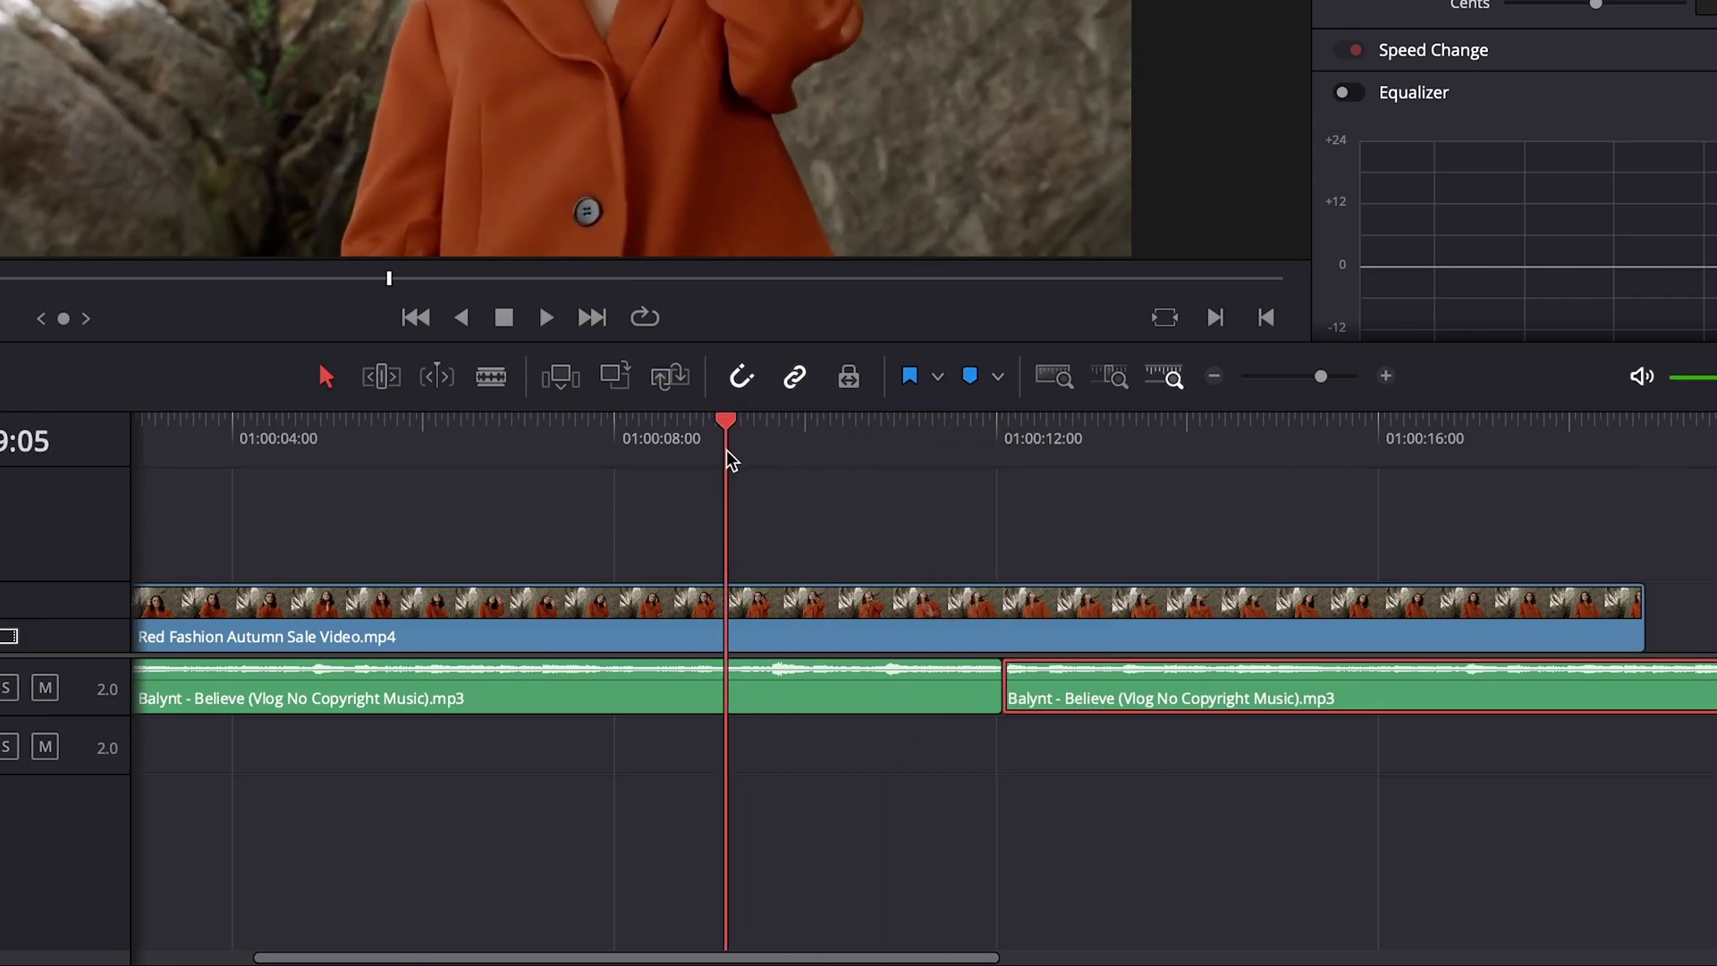
pyautogui.press('space')
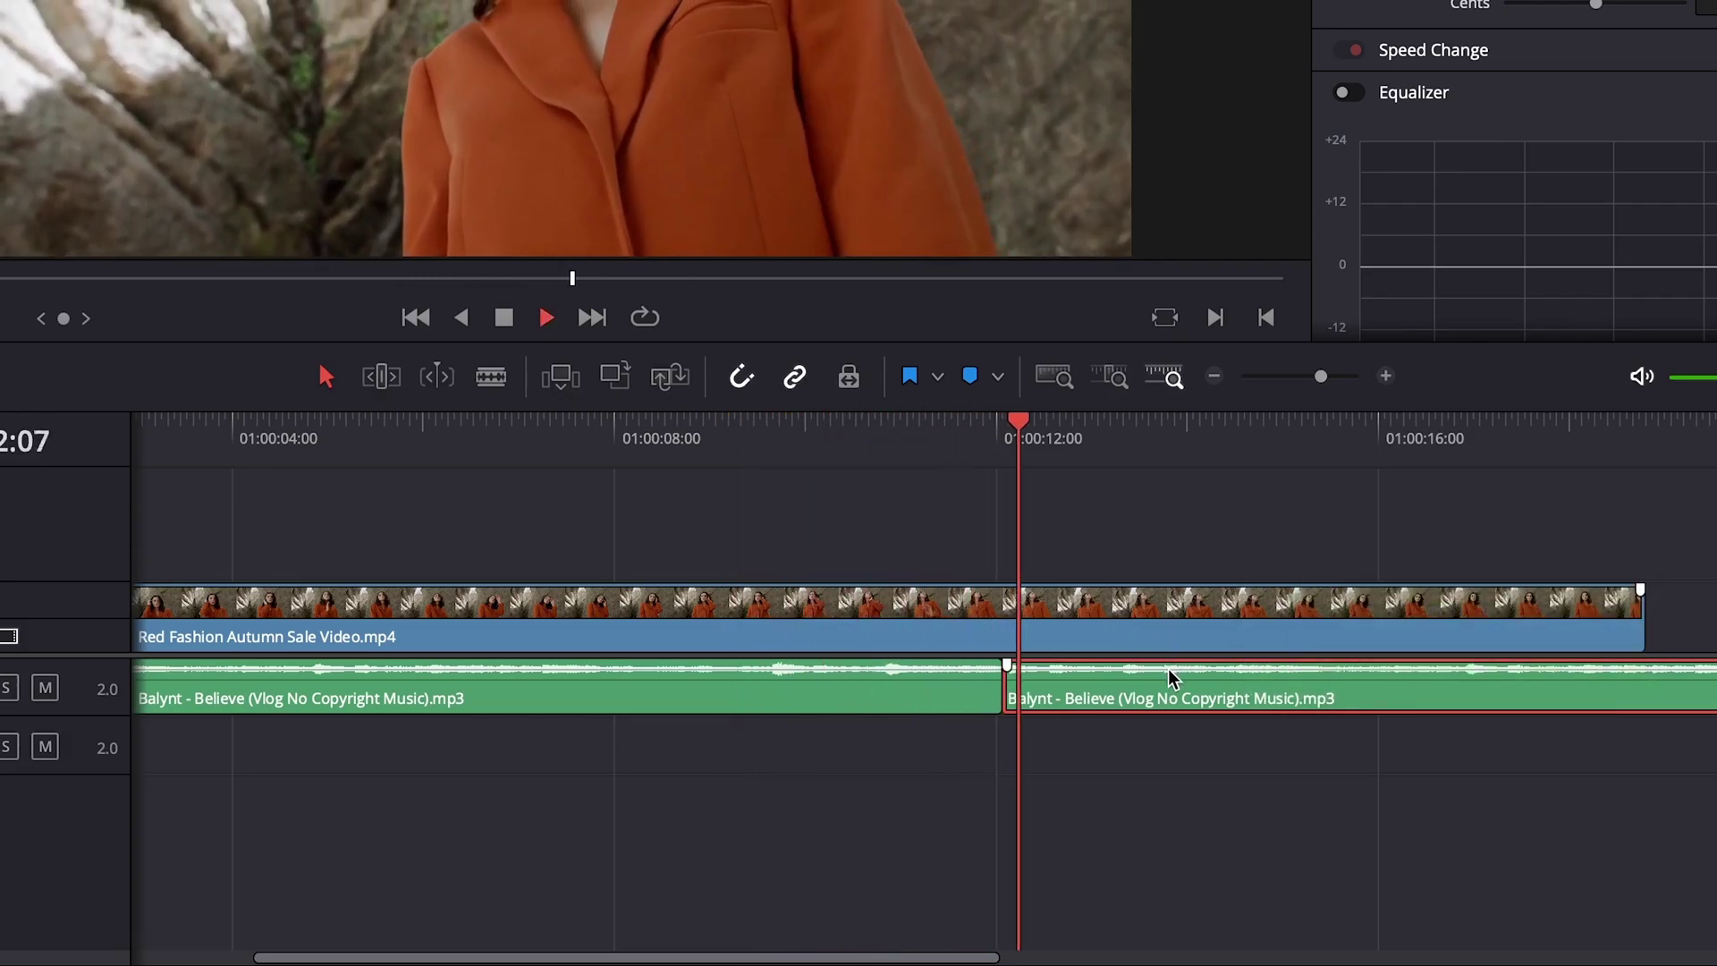
pyautogui.press('space')
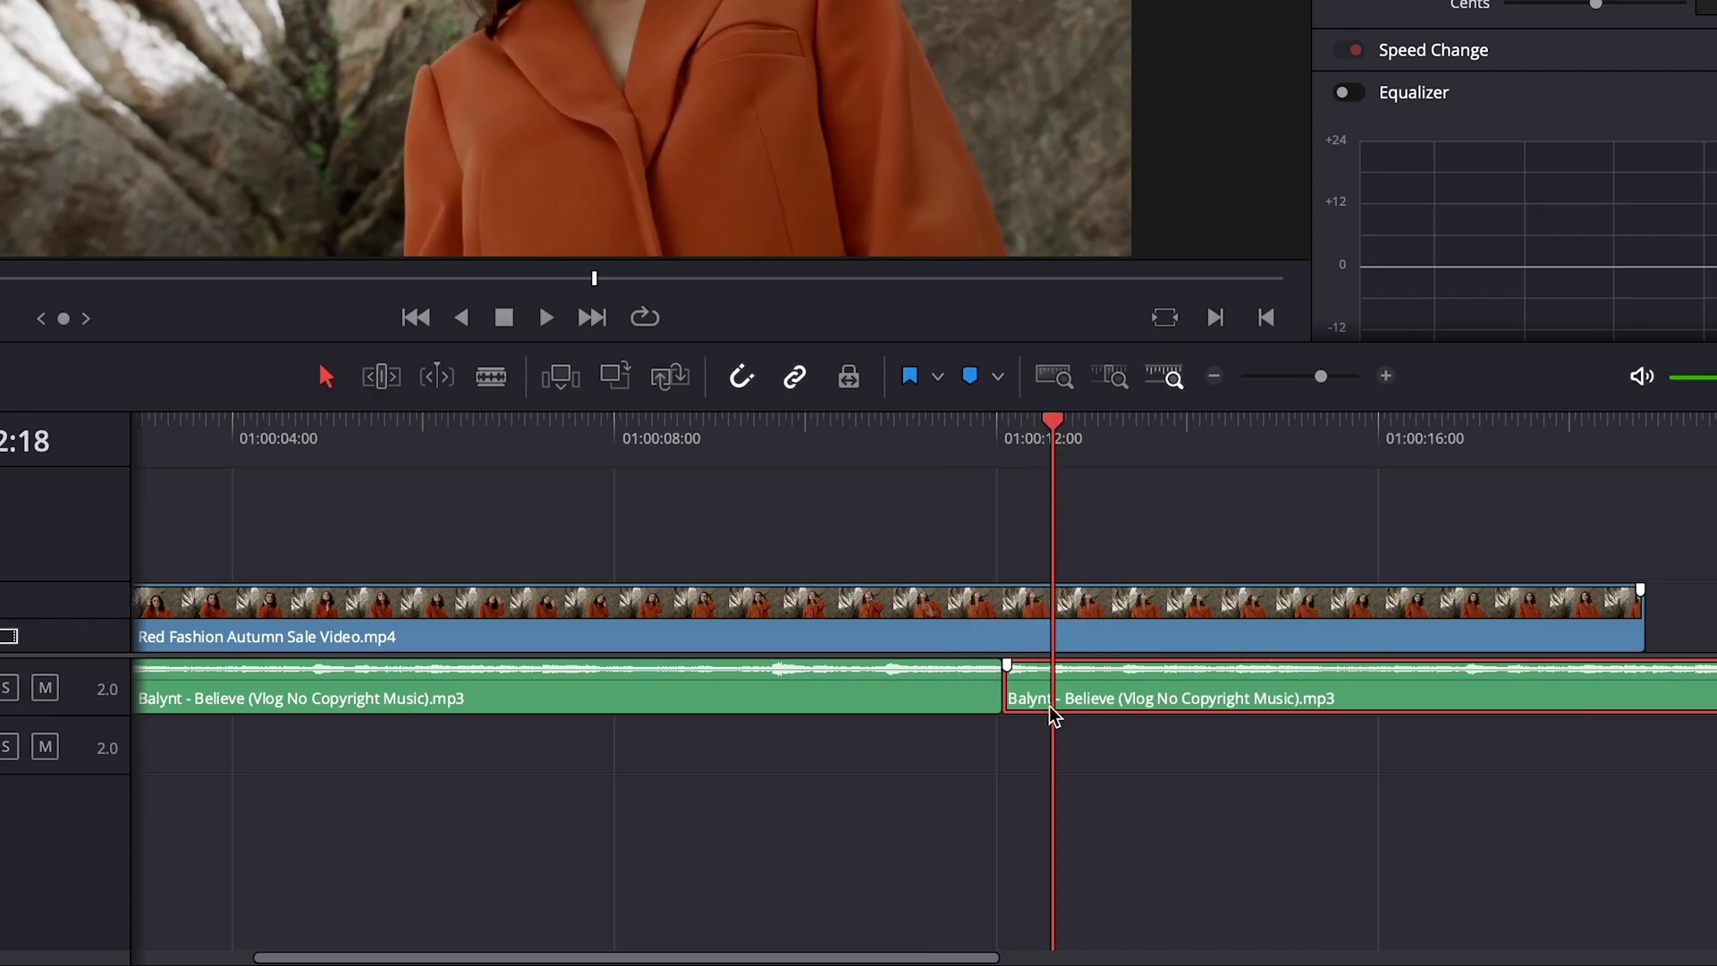
pyautogui.keyDown('alt'); pyautogui.scroll(-3, 1136, 712); pyautogui.keyUp('alt')
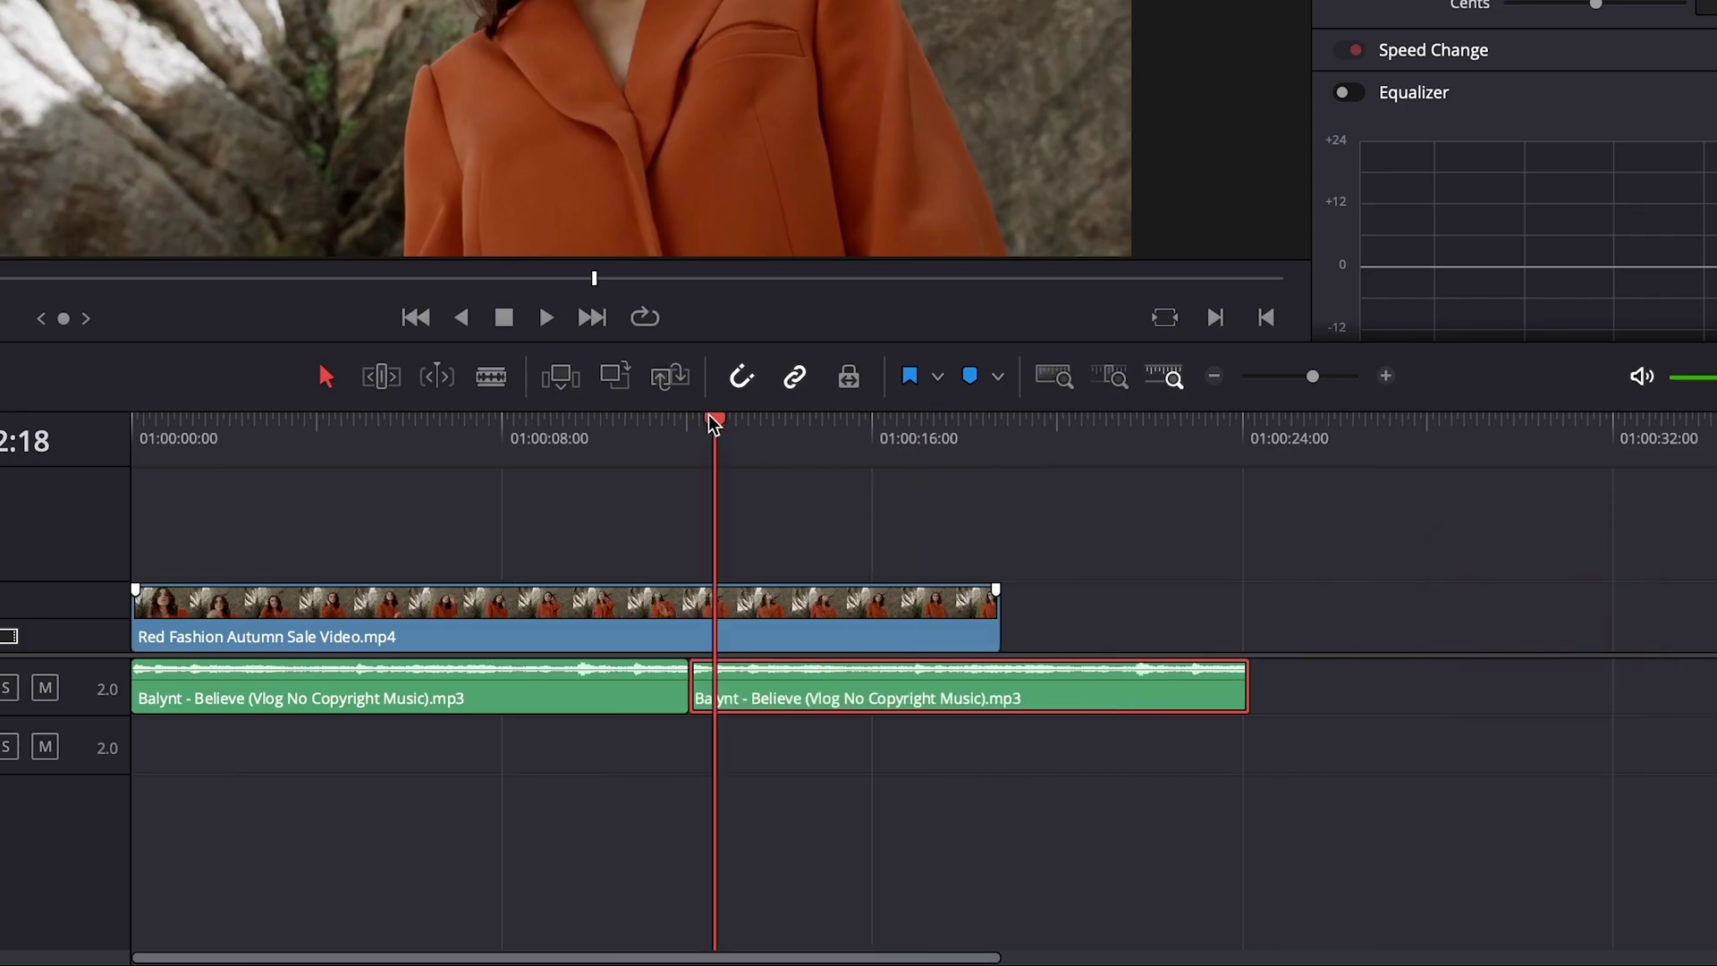
pyautogui.moveTo(729, 426); pyautogui.dragTo(736, 439)
pyautogui.press('space')
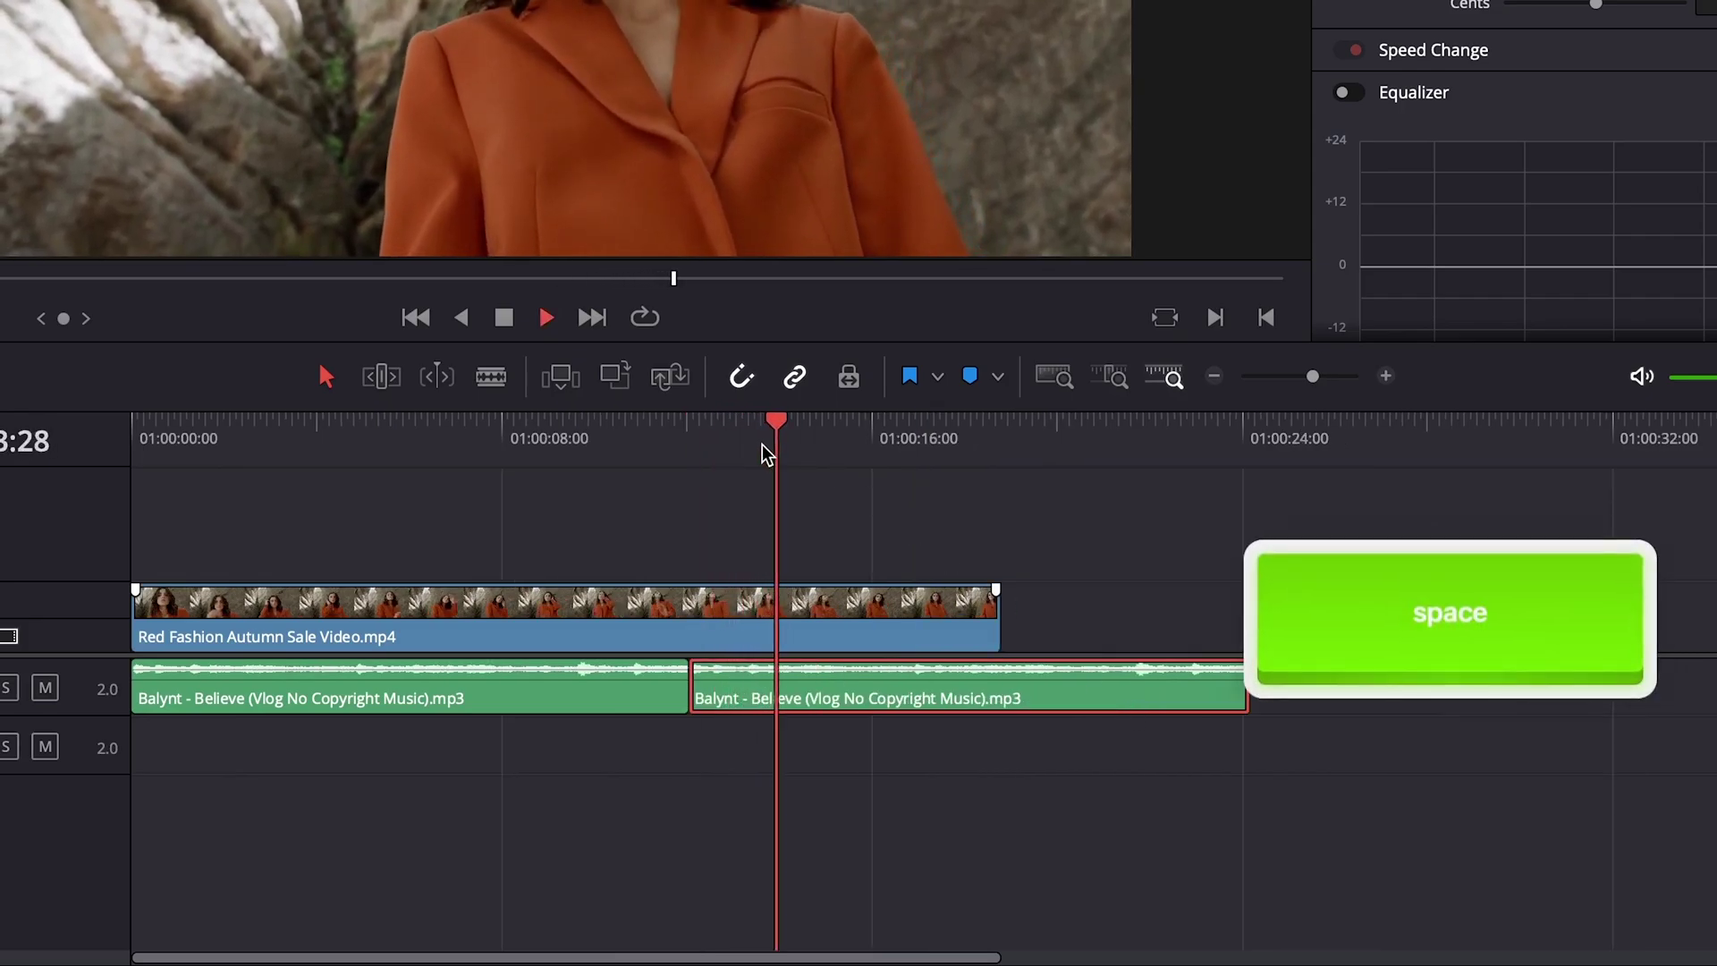
# Trim the second music clip's head to the playhead and move it down to A2.
pyautogui.press('space')
pyautogui.moveTo(830, 438); pyautogui.dragTo(805, 448)
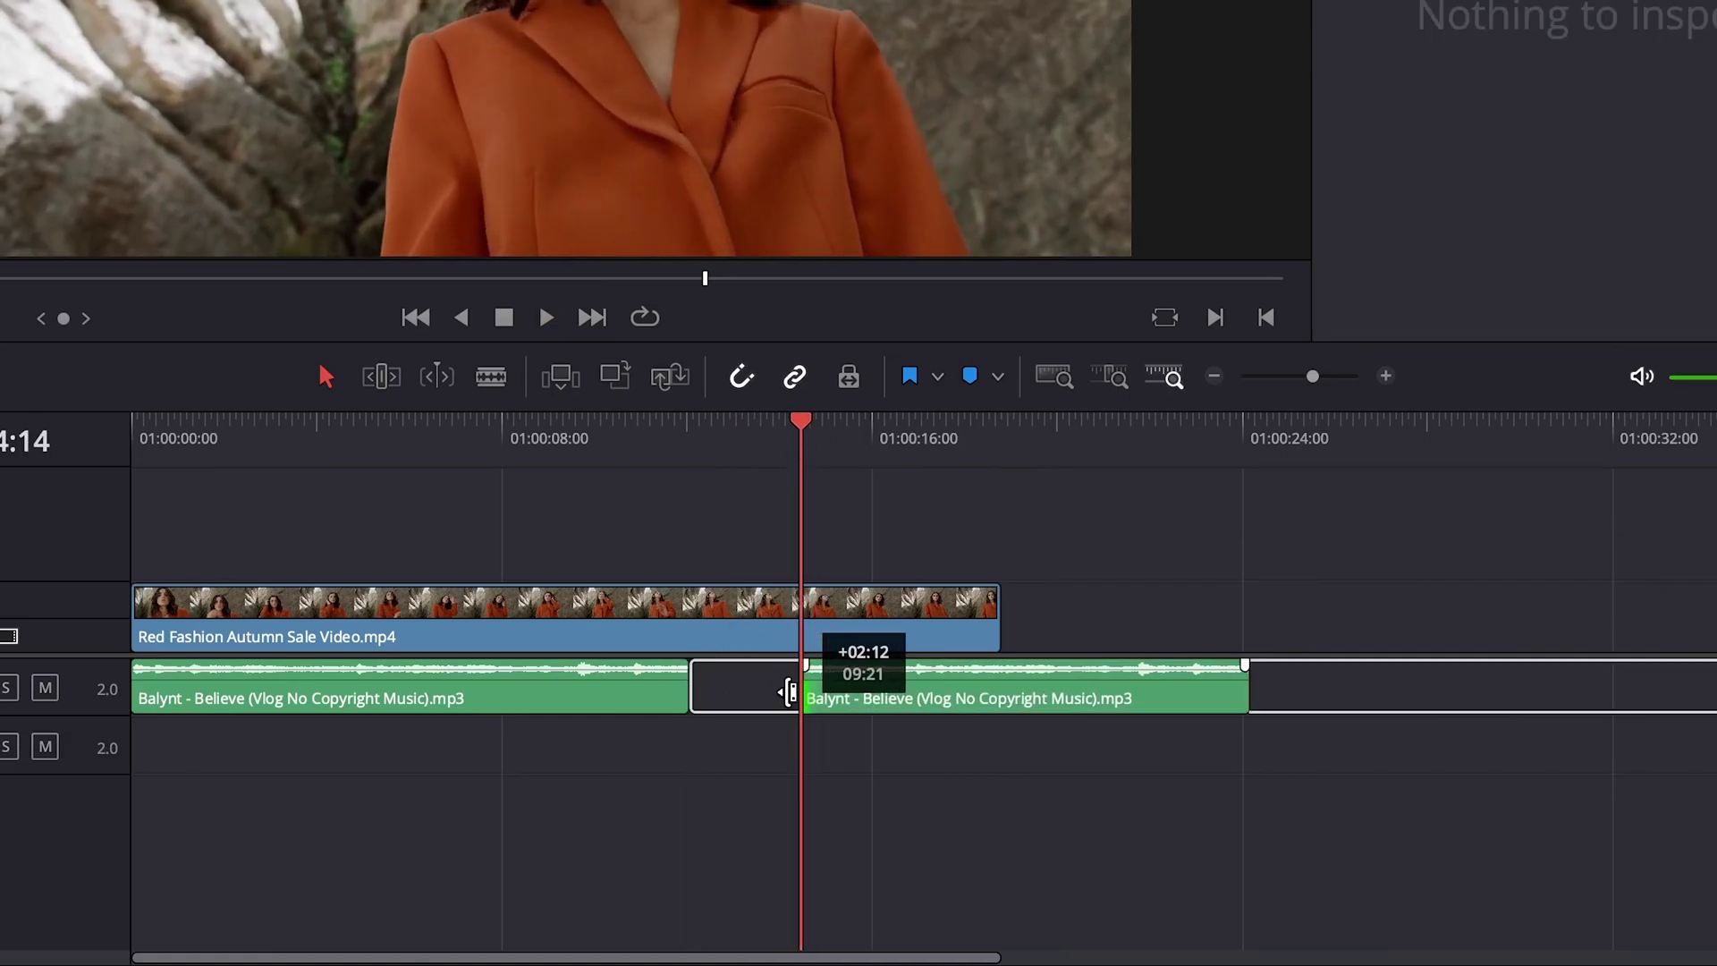
pyautogui.moveTo(701, 695)
pyautogui.mouseDown()
pyautogui.moveTo(839, 703)
pyautogui.moveTo(900, 761)
pyautogui.mouseUp()
pyautogui.click(905, 699)
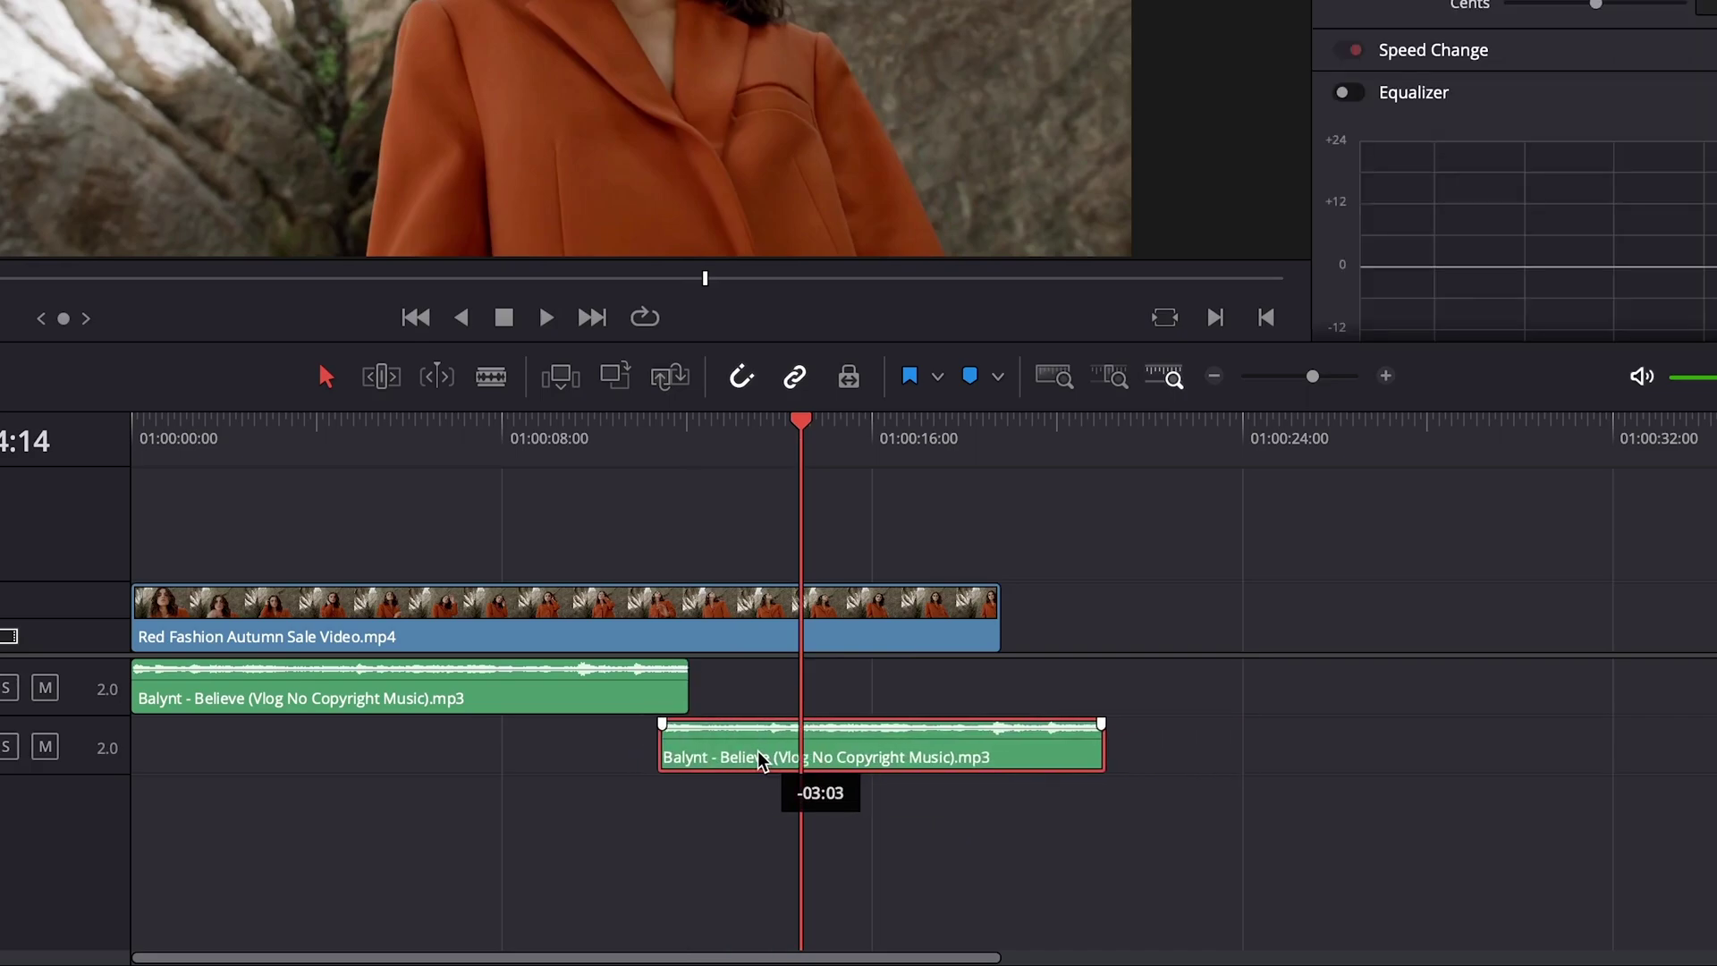
# Play through the A1/A2 overlap to check the music timing.
pyautogui.click(580, 818)
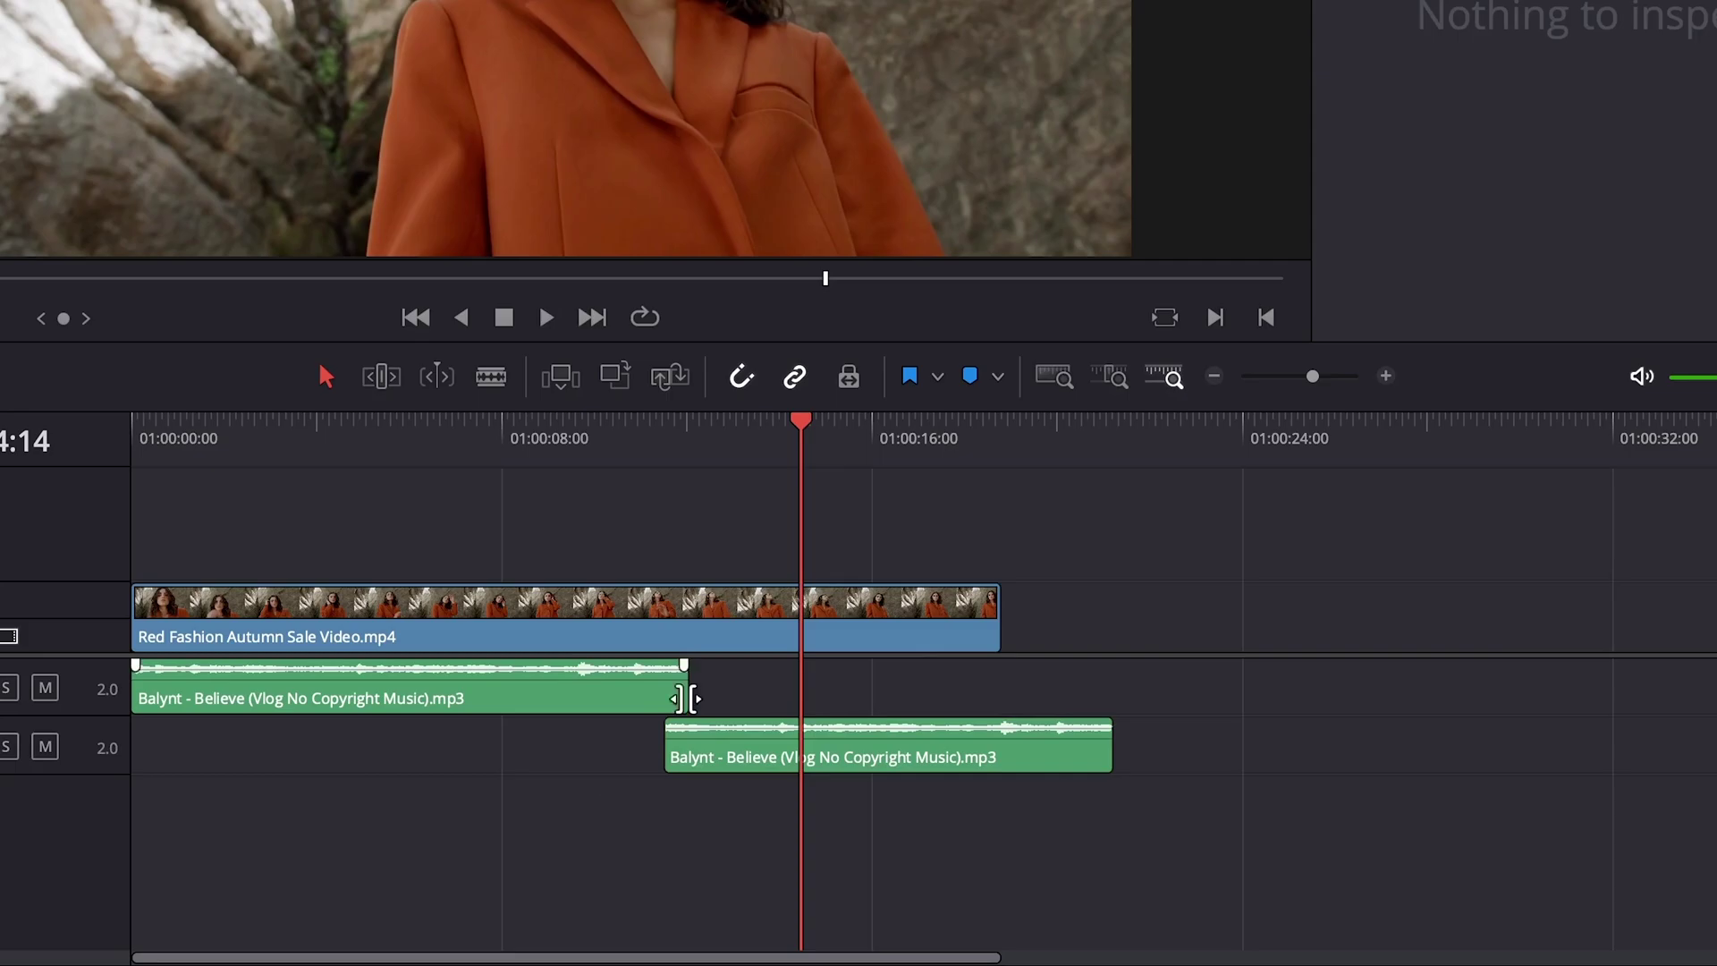
pyautogui.click(633, 422)
pyautogui.press('space')
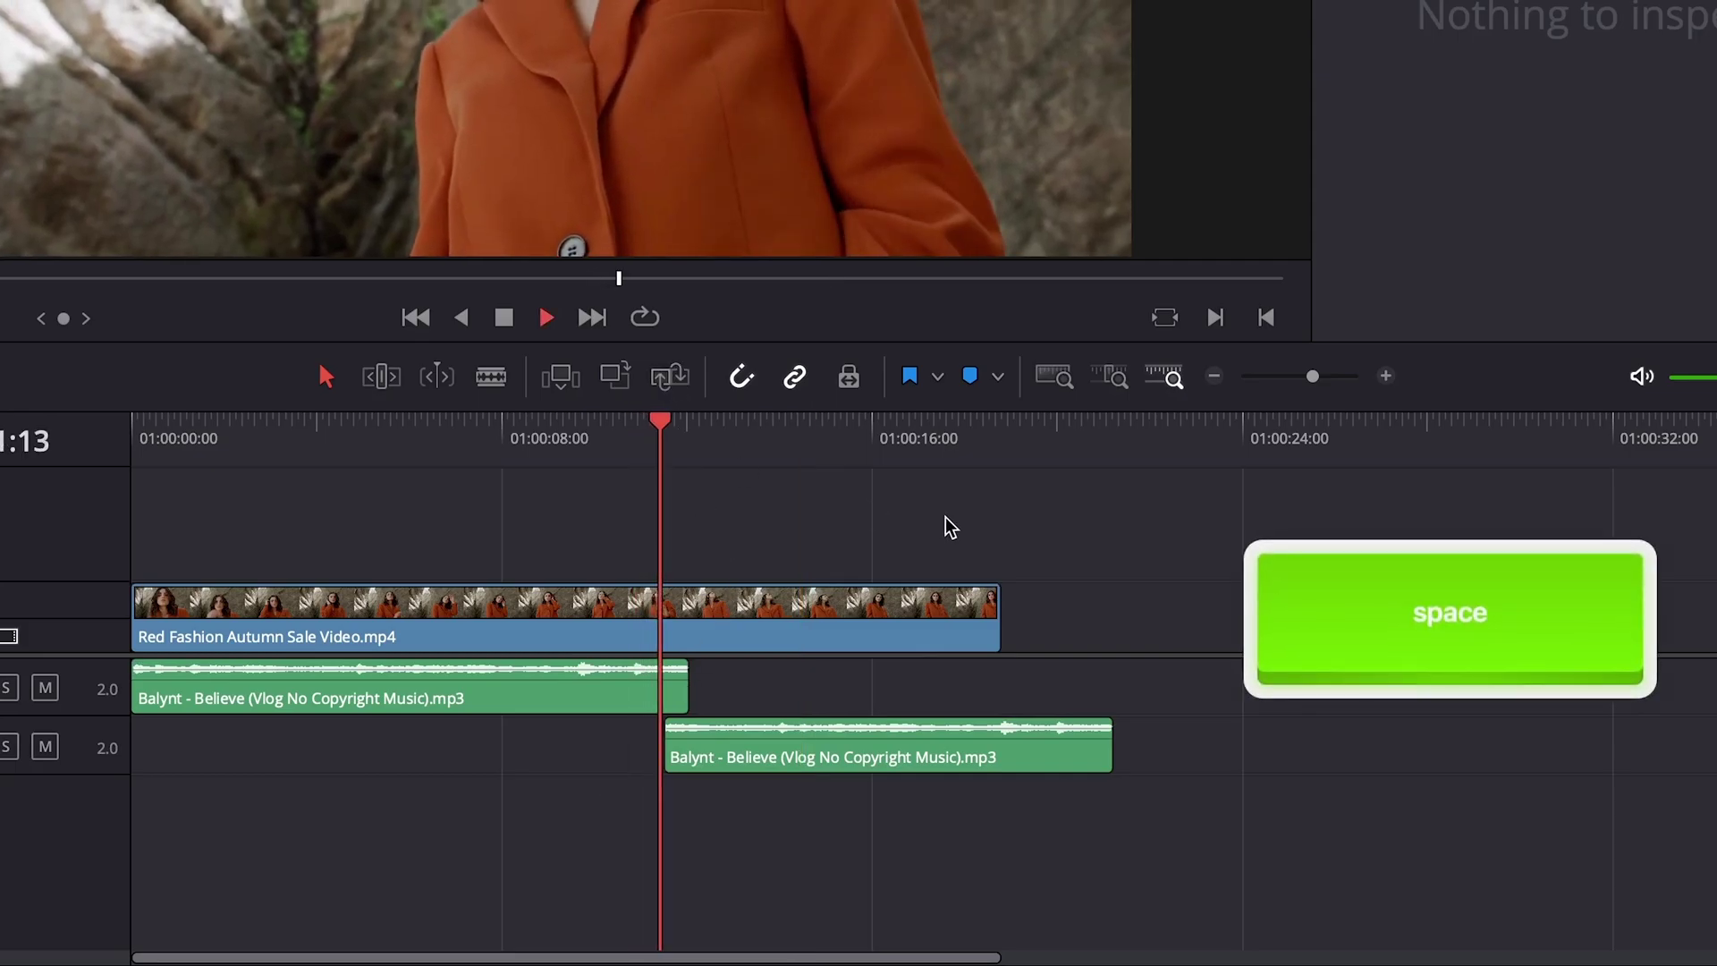
pyautogui.press('space')
# Zoom in on the transition and play it to hear how the two music clips line up.
pyautogui.keyDown('alt'); pyautogui.scroll(3, 689, 729); pyautogui.keyUp('alt')
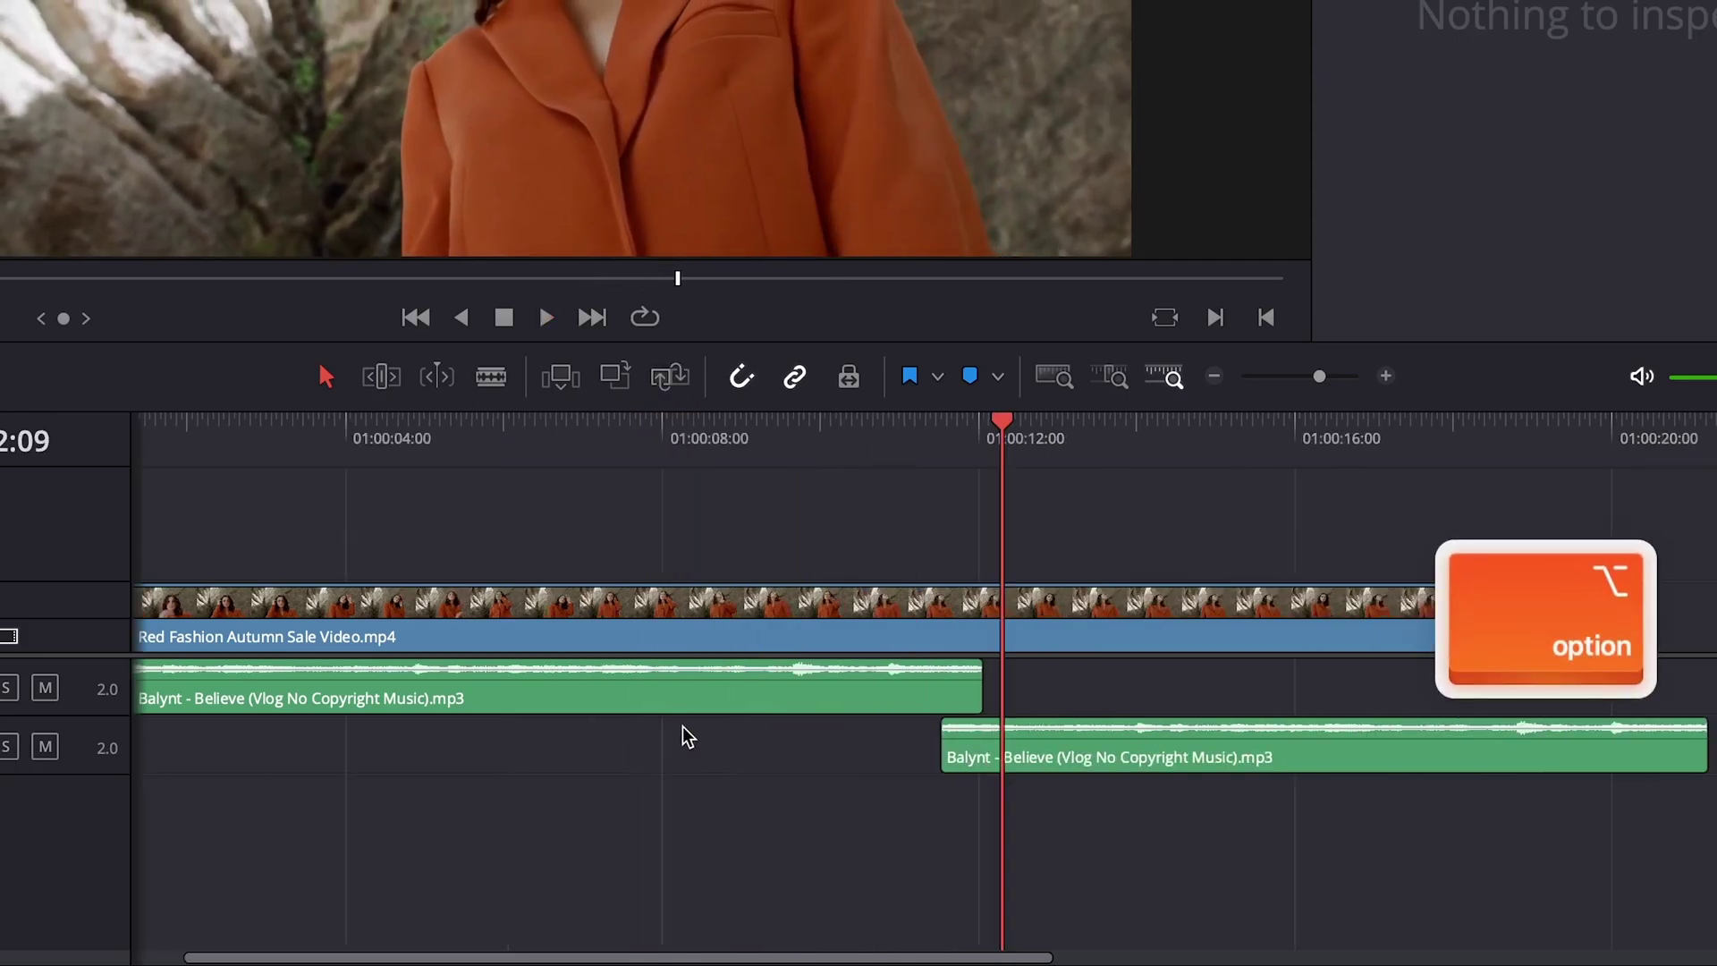
pyautogui.keyDown('alt'); pyautogui.scroll(2, 909, 728); pyautogui.keyUp('alt')
pyautogui.keyDown('alt'); pyautogui.scroll(2, 930, 769); pyautogui.keyUp('alt')
pyautogui.click(941, 744)
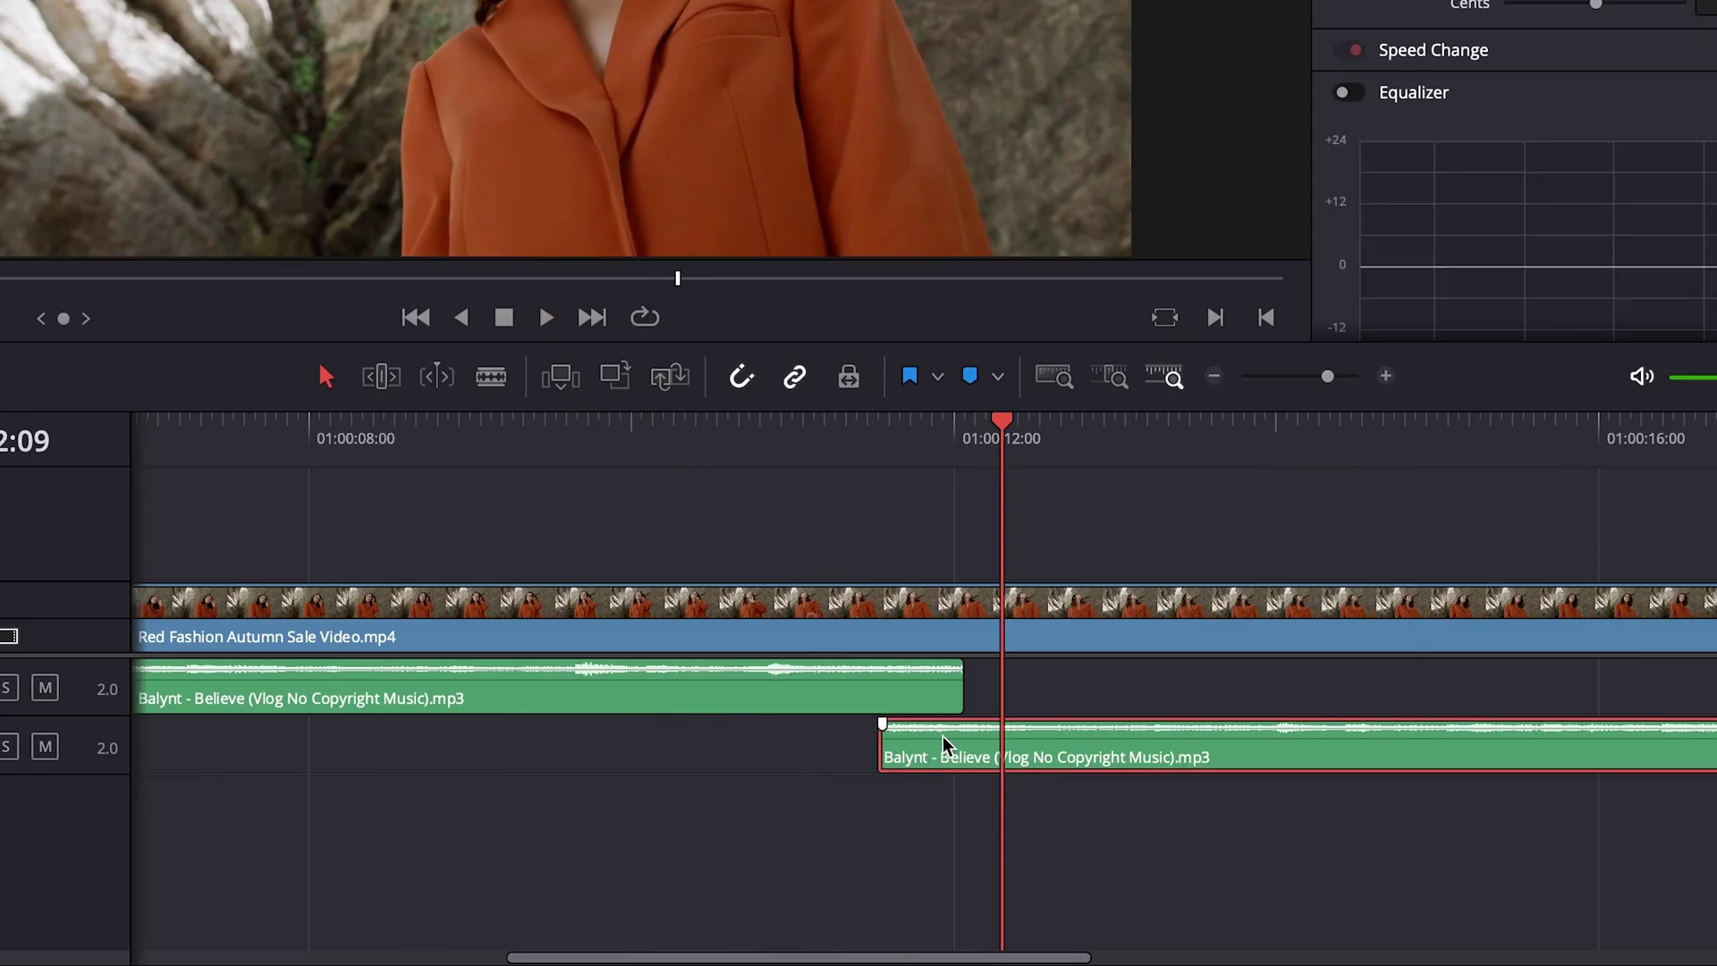
pyautogui.click(617, 427)
pyautogui.press('space')
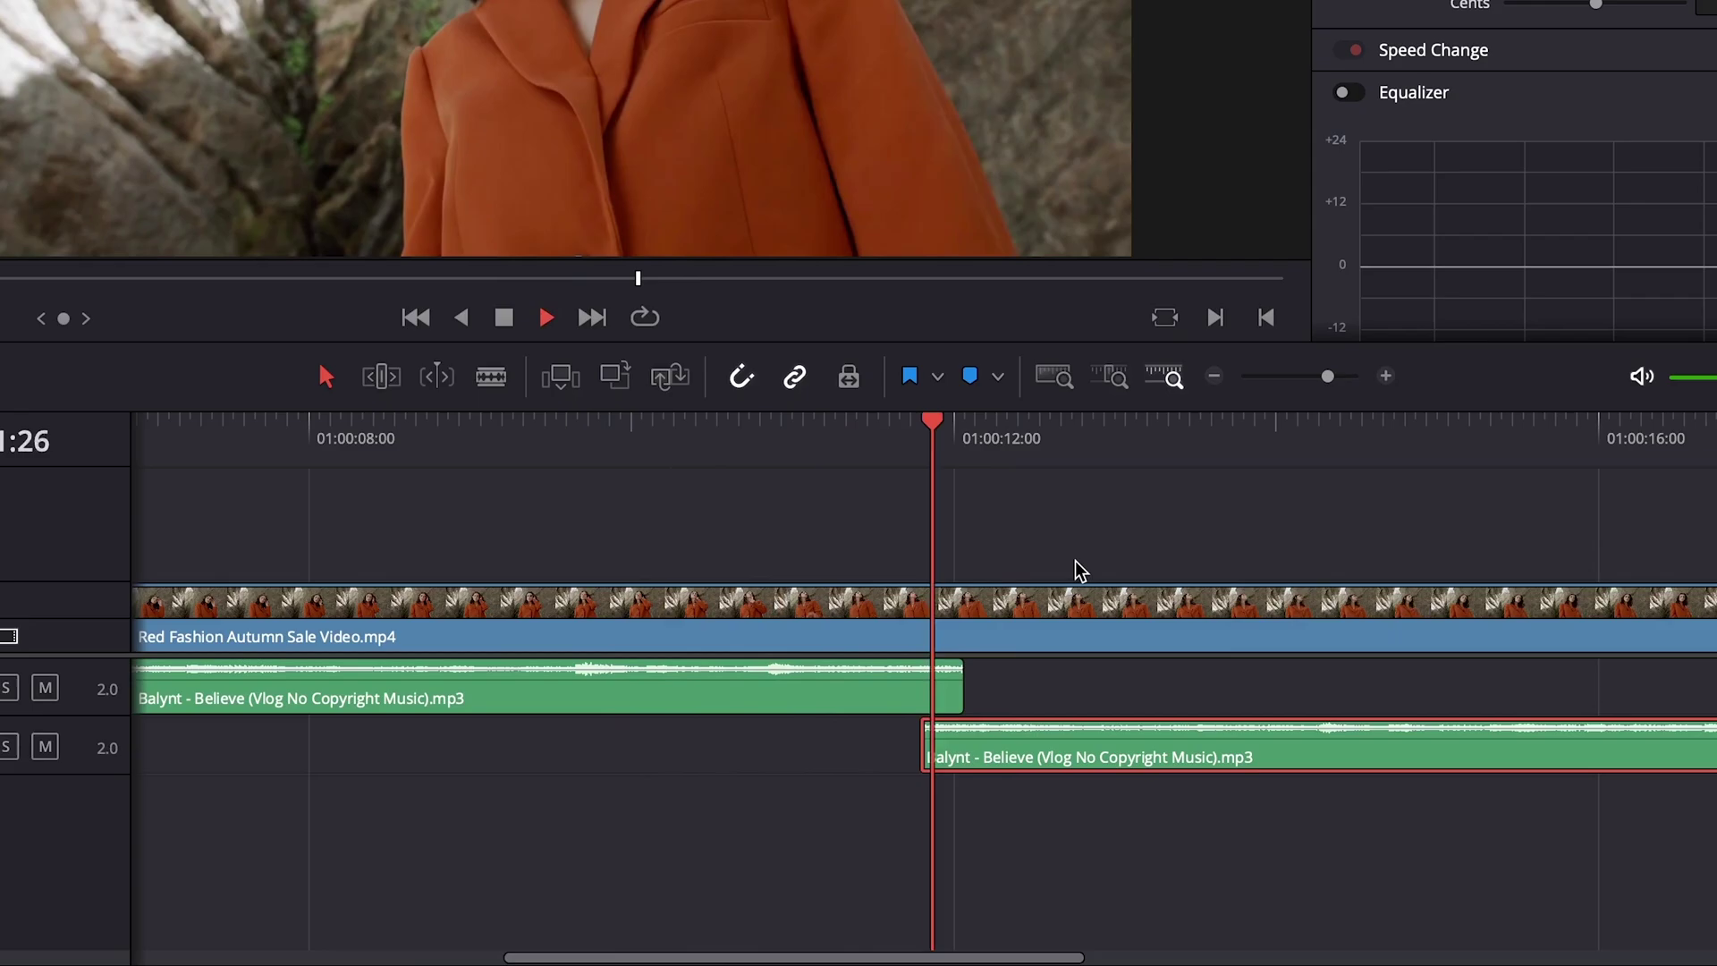
pyautogui.press('space')
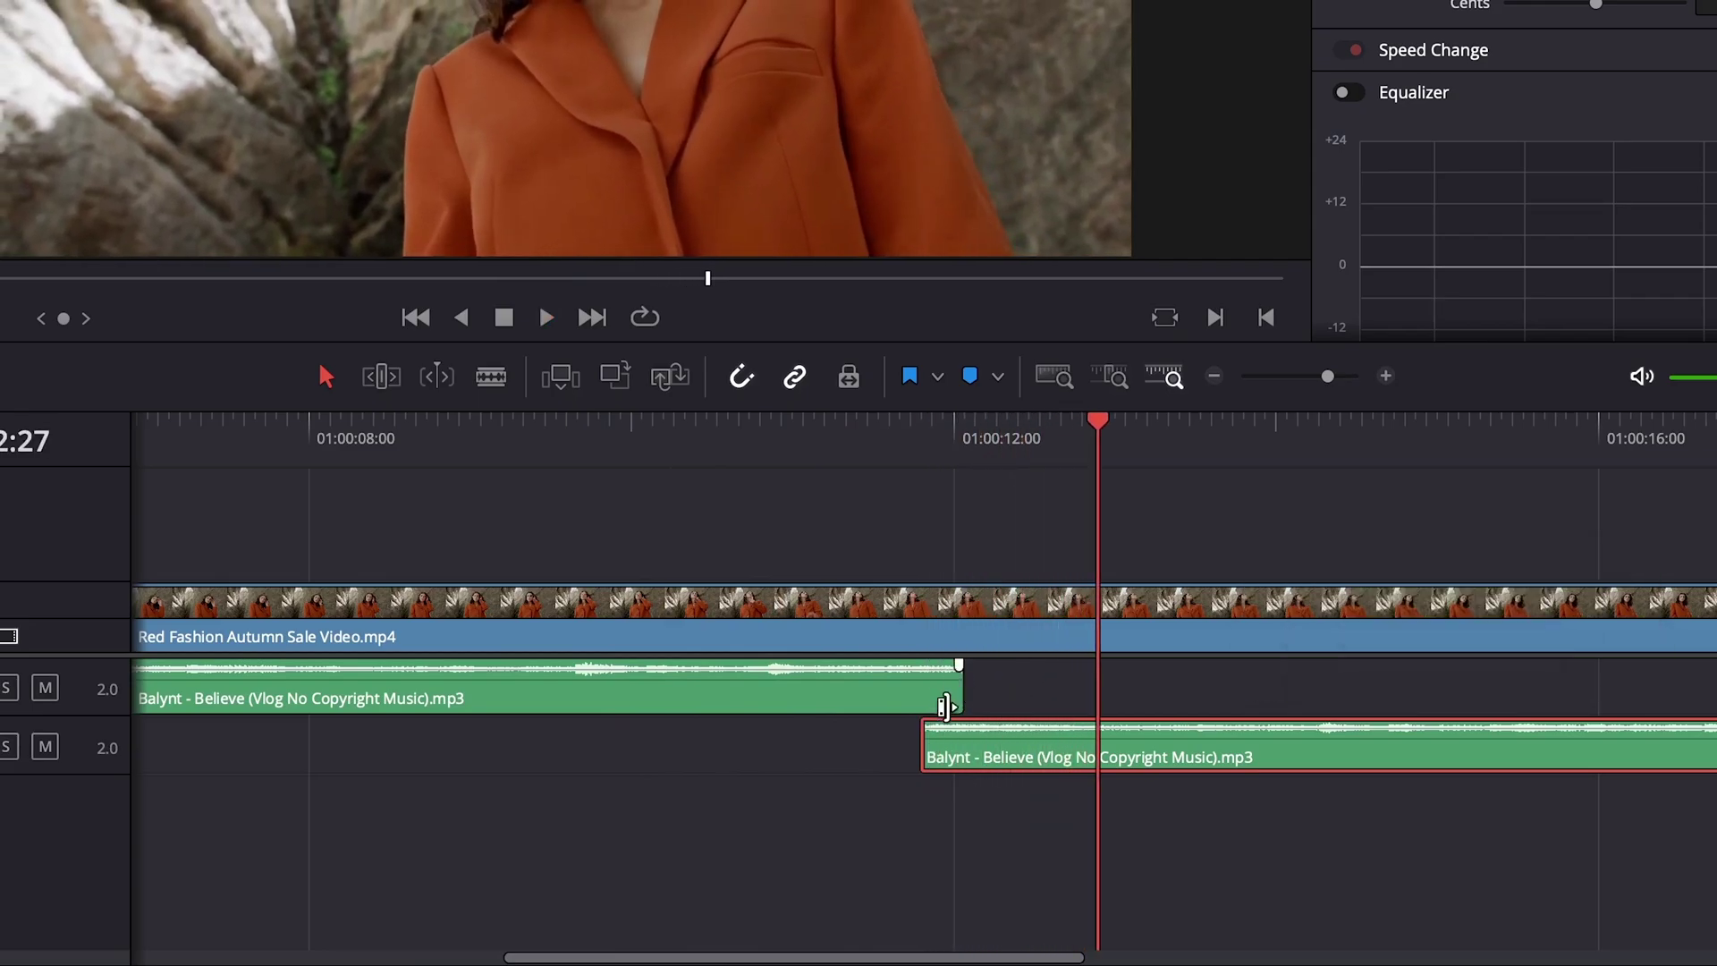
# Extend the A1 clip's end and shift the A2 clip +00:06 later, then replay it.
pyautogui.moveTo(944, 707); pyautogui.dragTo(1027, 702)
pyautogui.moveTo(990, 761); pyautogui.dragTo(1026, 765)
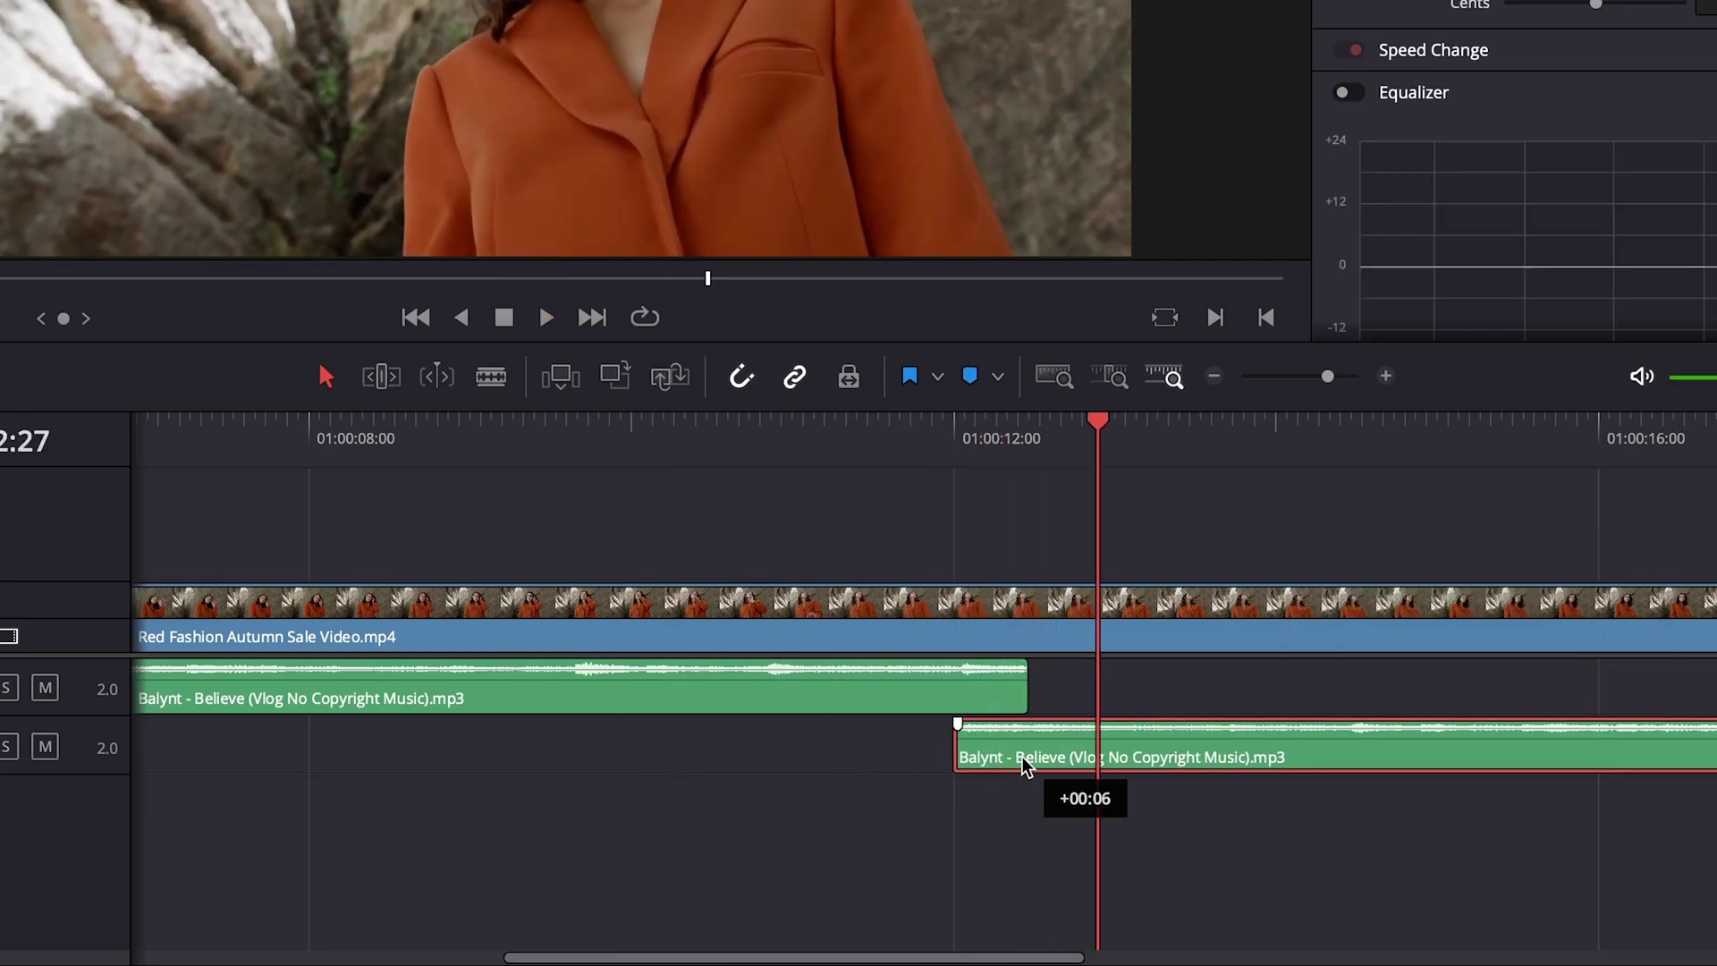
pyautogui.click(780, 416)
pyautogui.press('space')
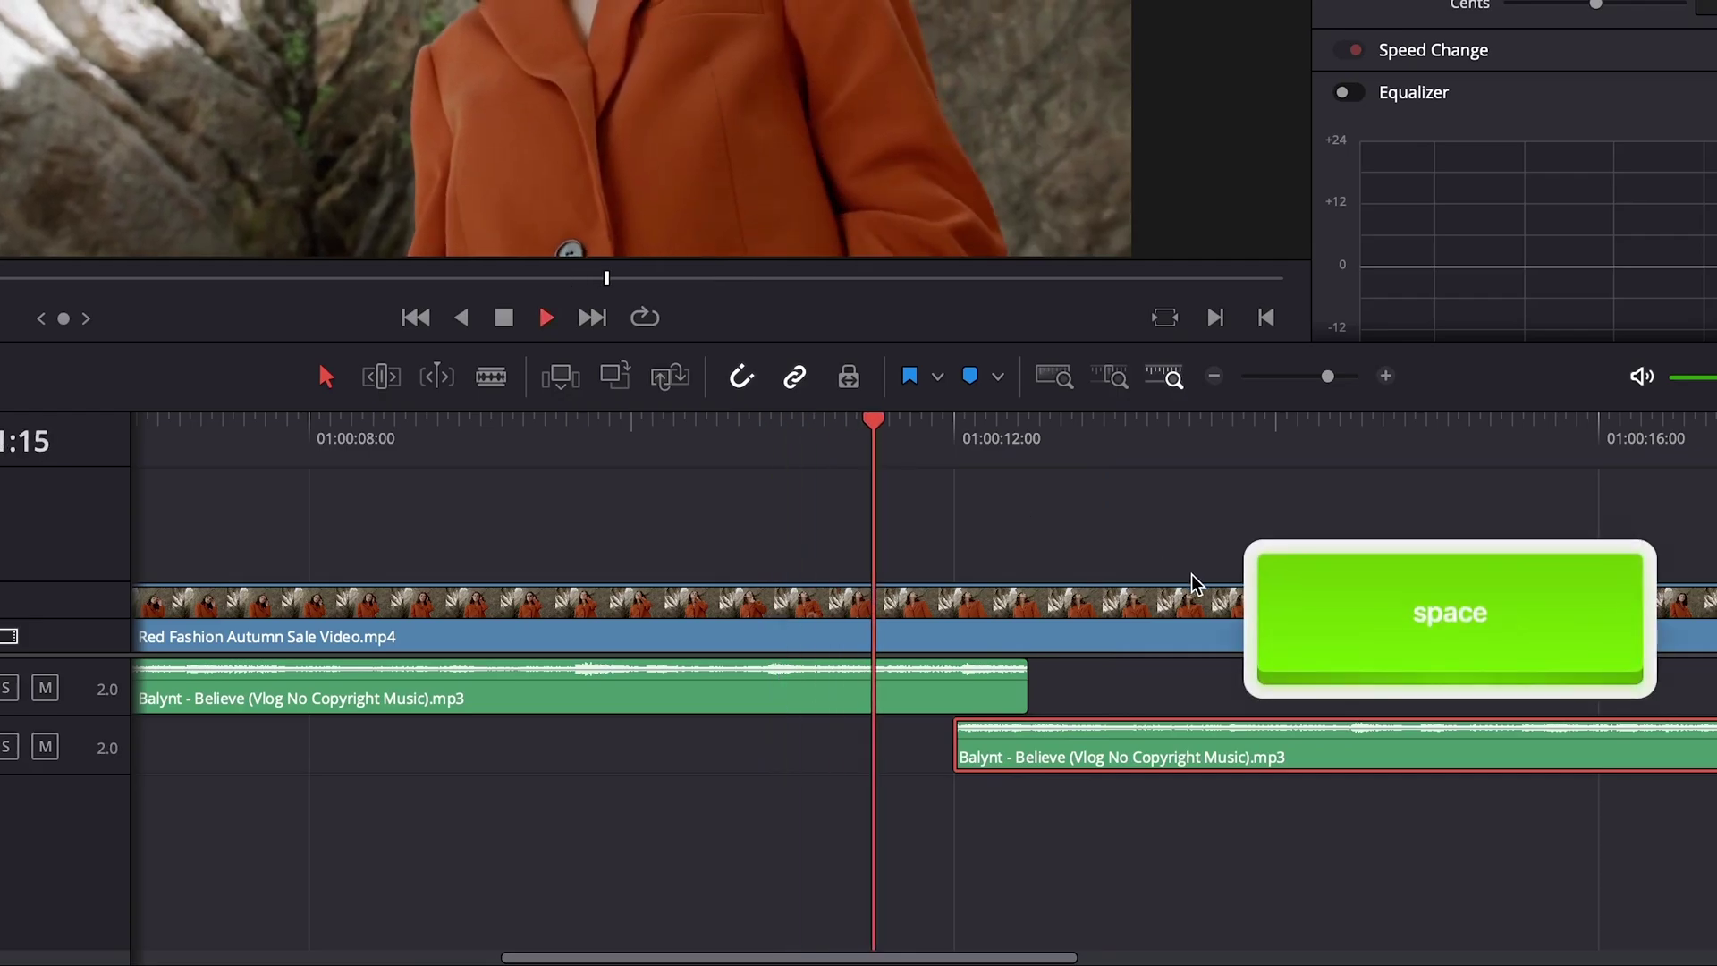
pyautogui.press('space')
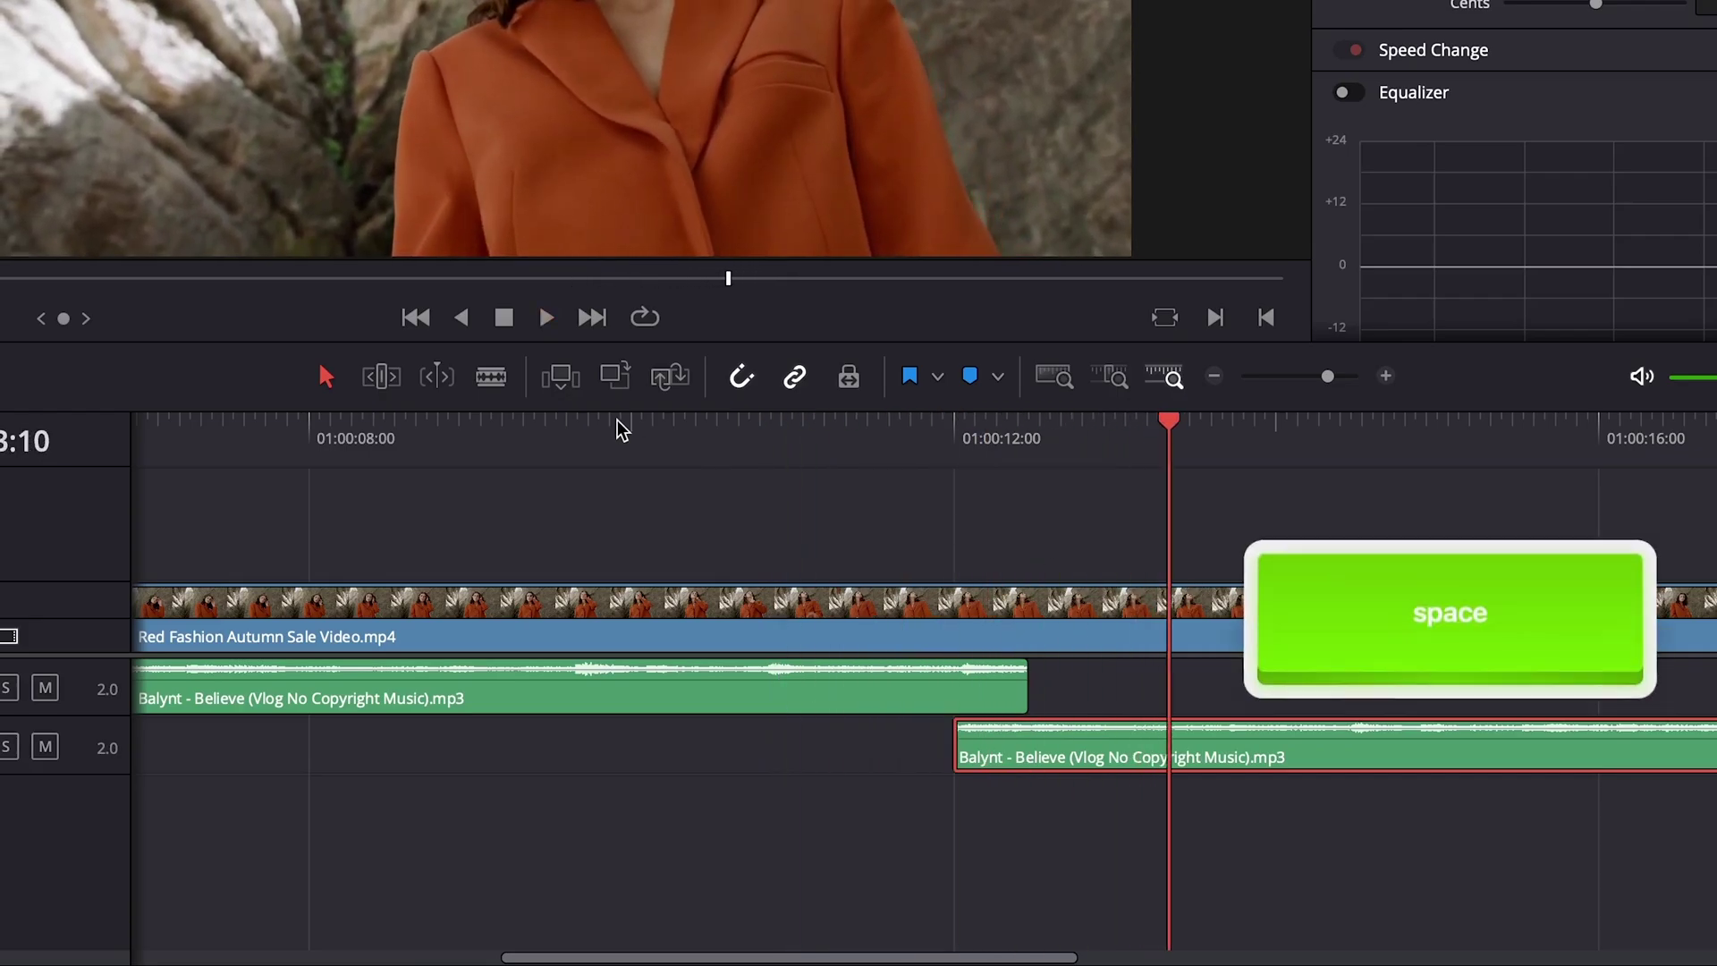
pyautogui.click(548, 422)
# Zoom out, play the edit, and drag the A2 music clip's end past the video's end.
pyautogui.scroll(-3, 805, 760)
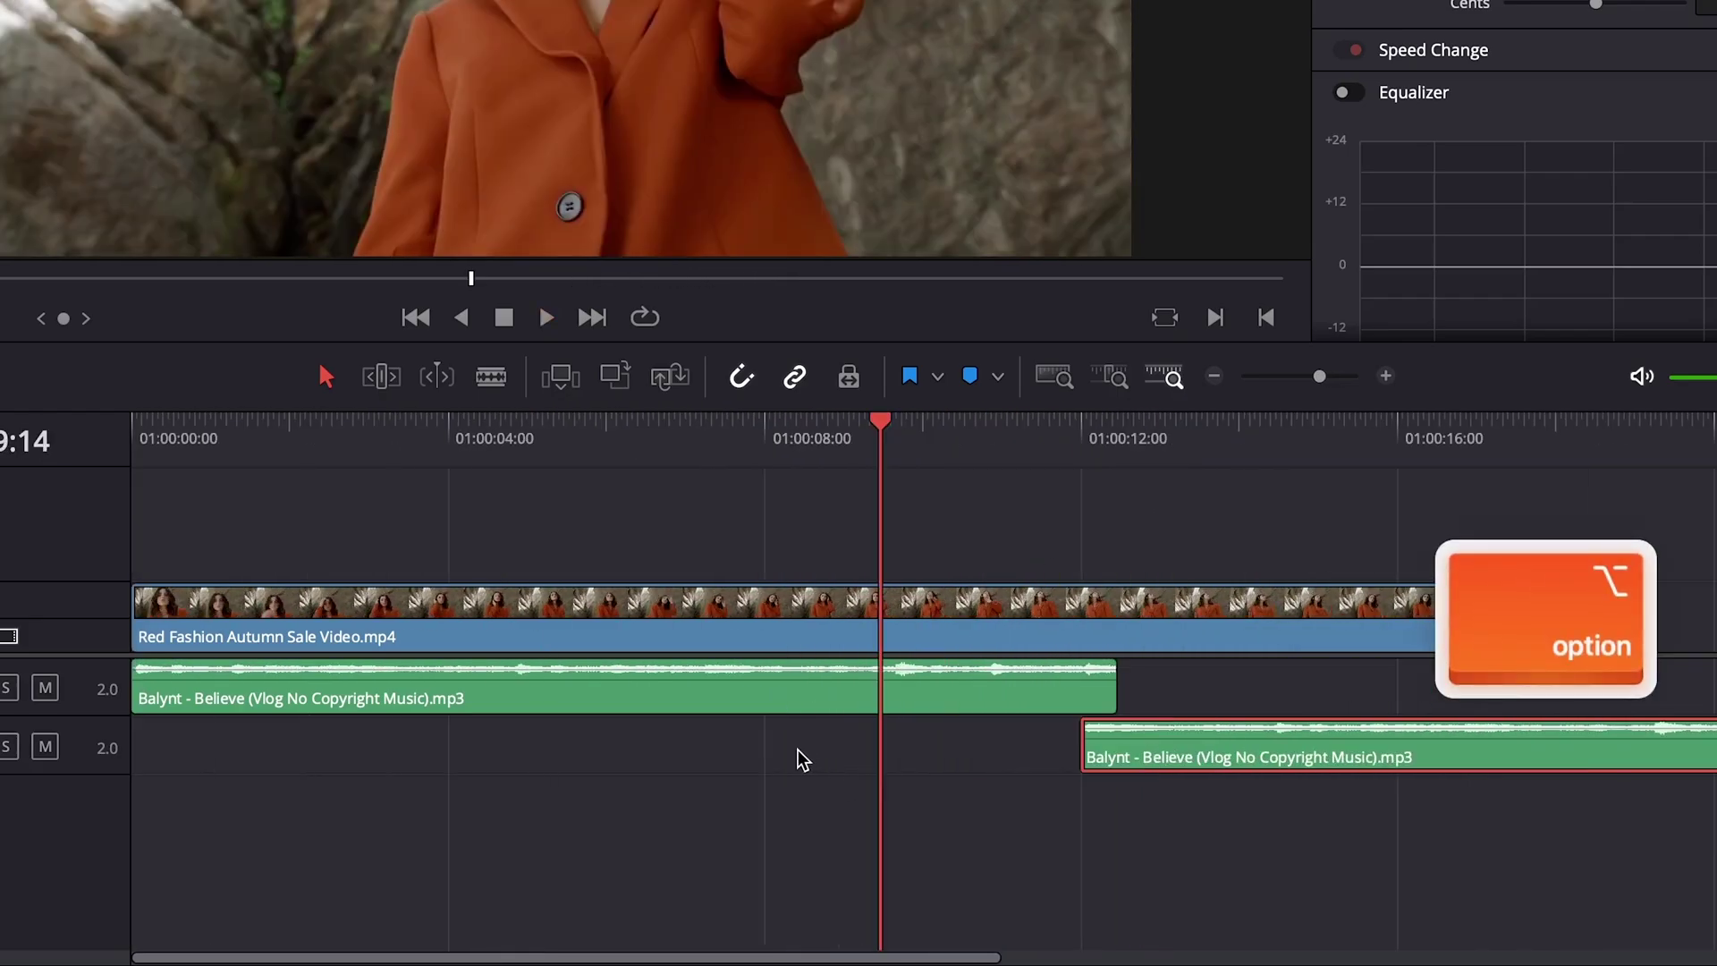
pyautogui.scroll(-2, 894, 764)
pyautogui.press('space')
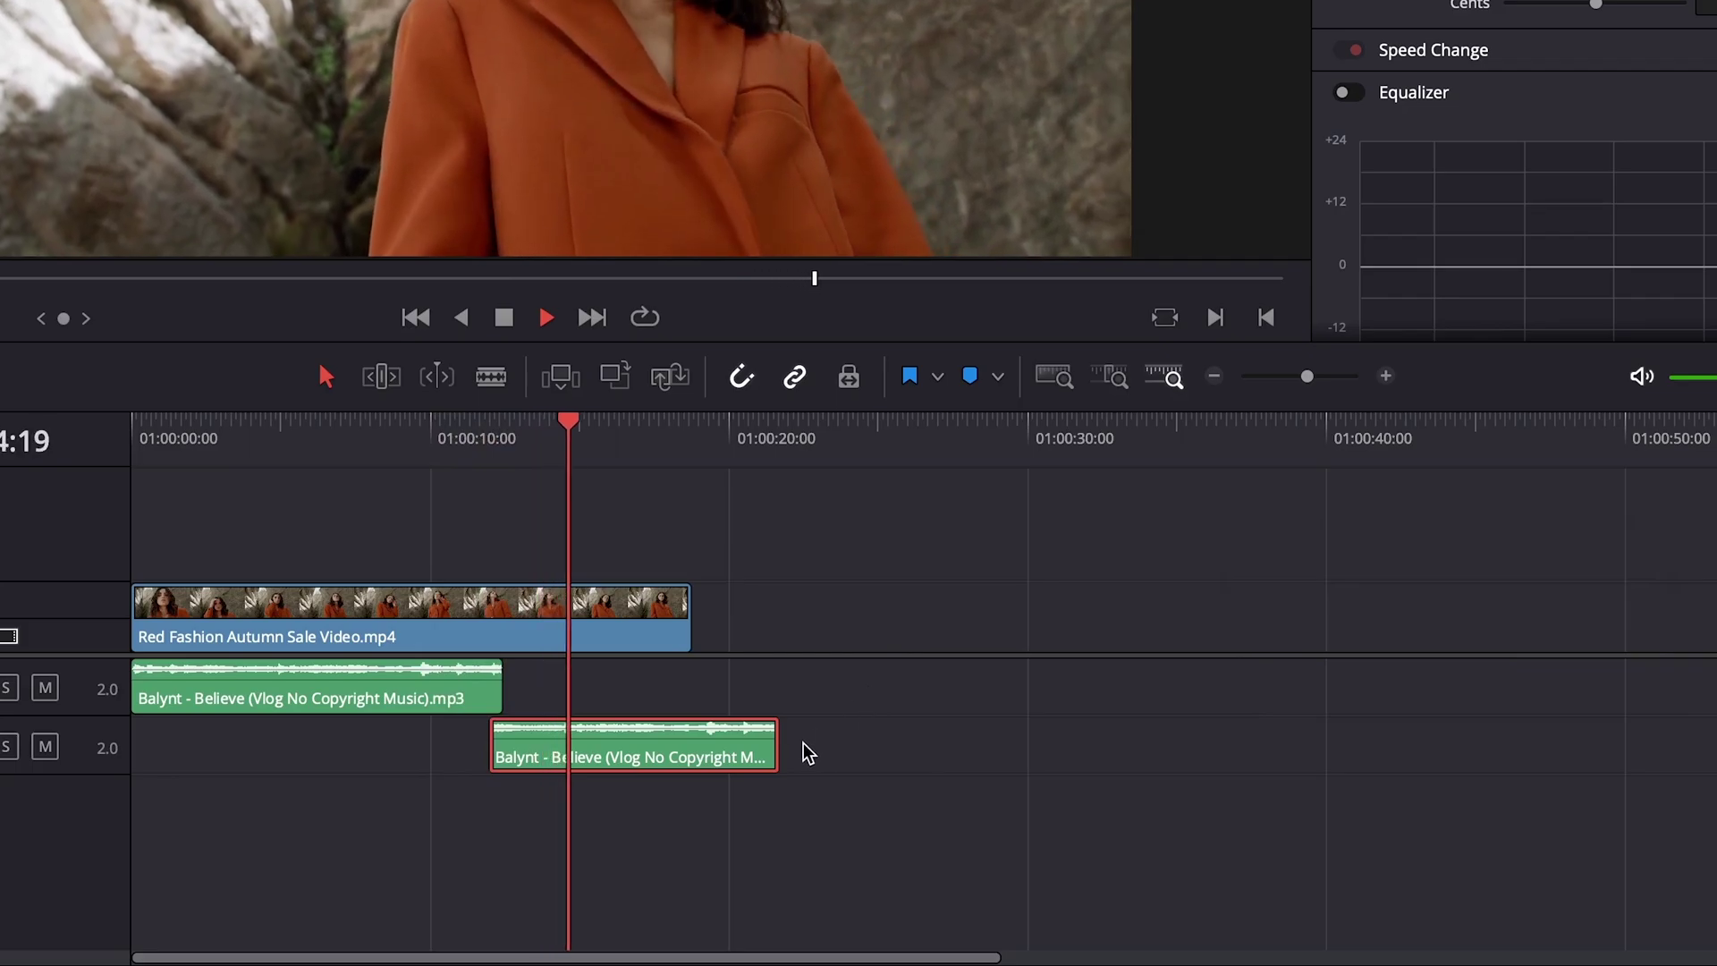
pyautogui.press('space')
pyautogui.moveTo(767, 752); pyautogui.dragTo(773, 751)
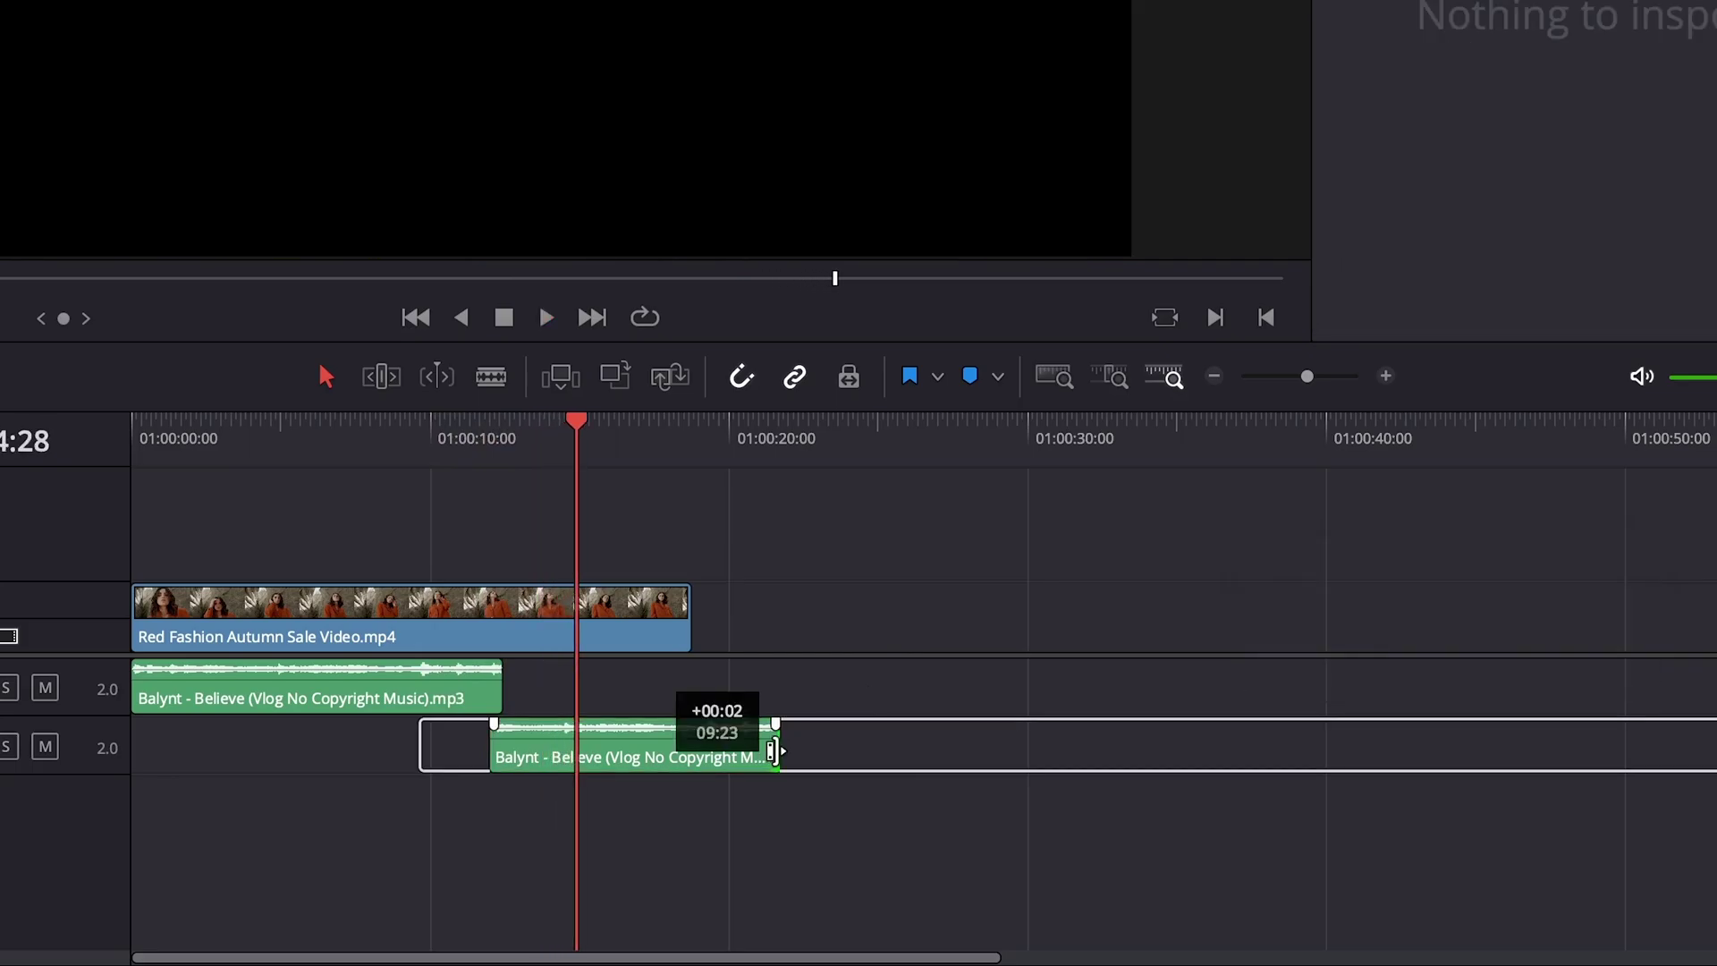
pyautogui.moveTo(1100, 748); pyautogui.dragTo(1139, 747)
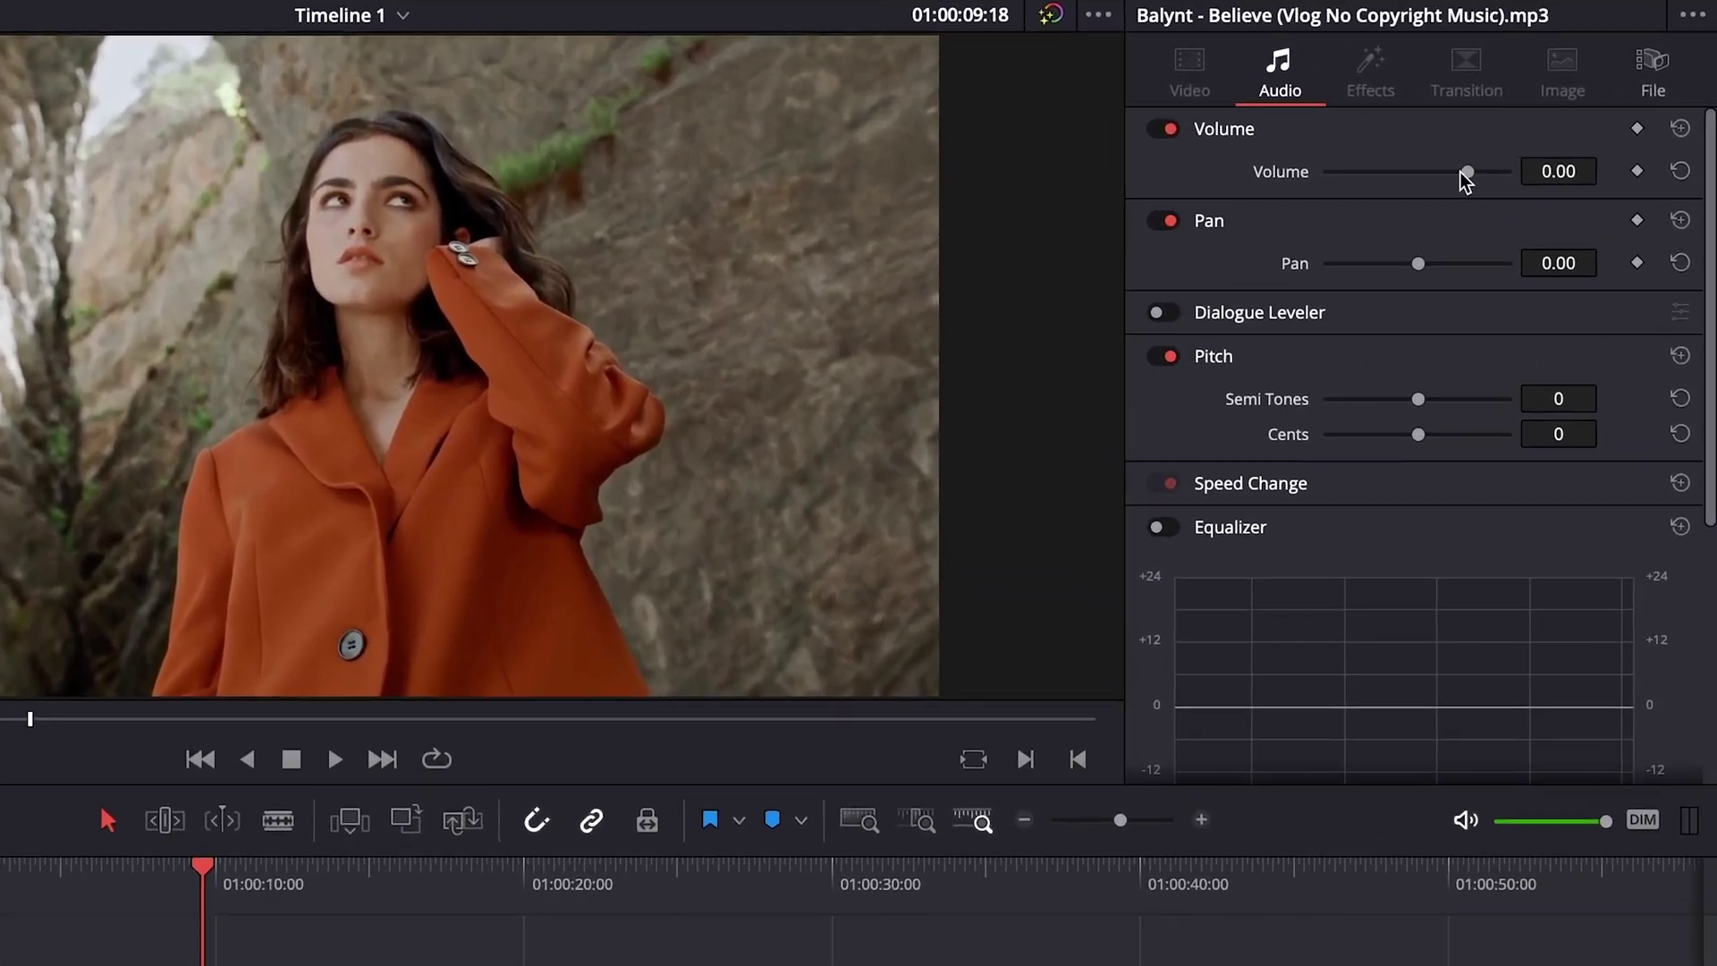
# Set the A1 Balynt clip's Inspector volume to 3.21, previewing with playback.
pyautogui.moveTo(1559, 141); pyautogui.dragTo(1550, 143)
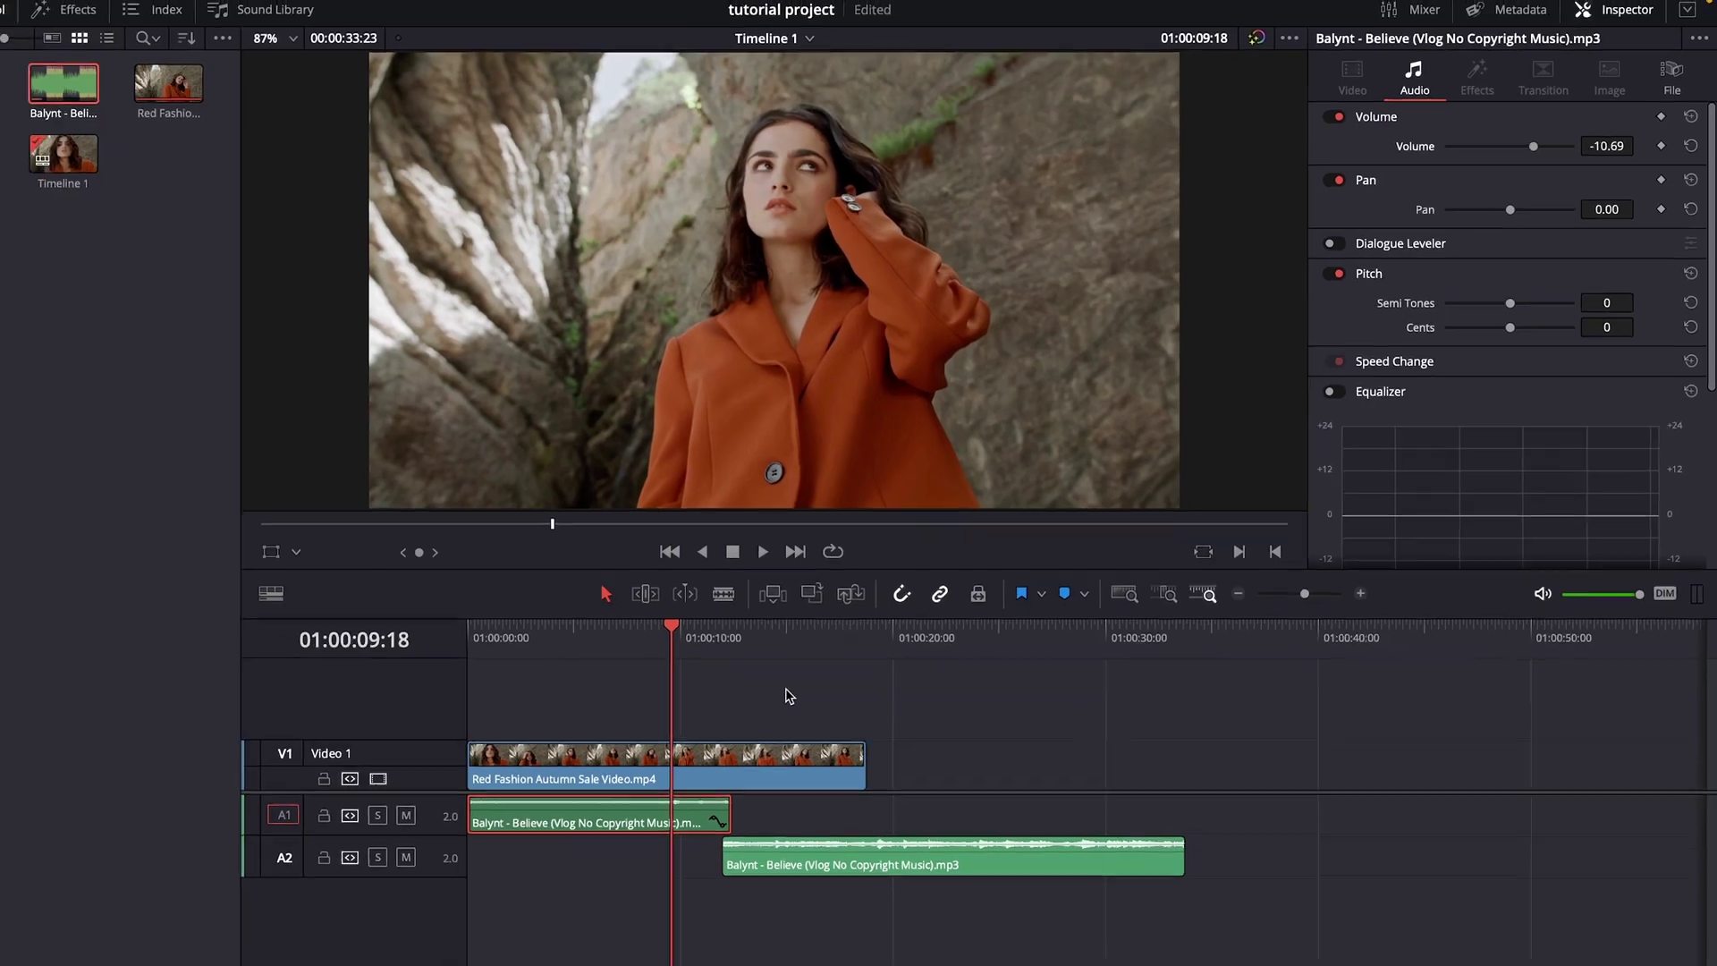
pyautogui.press('space')
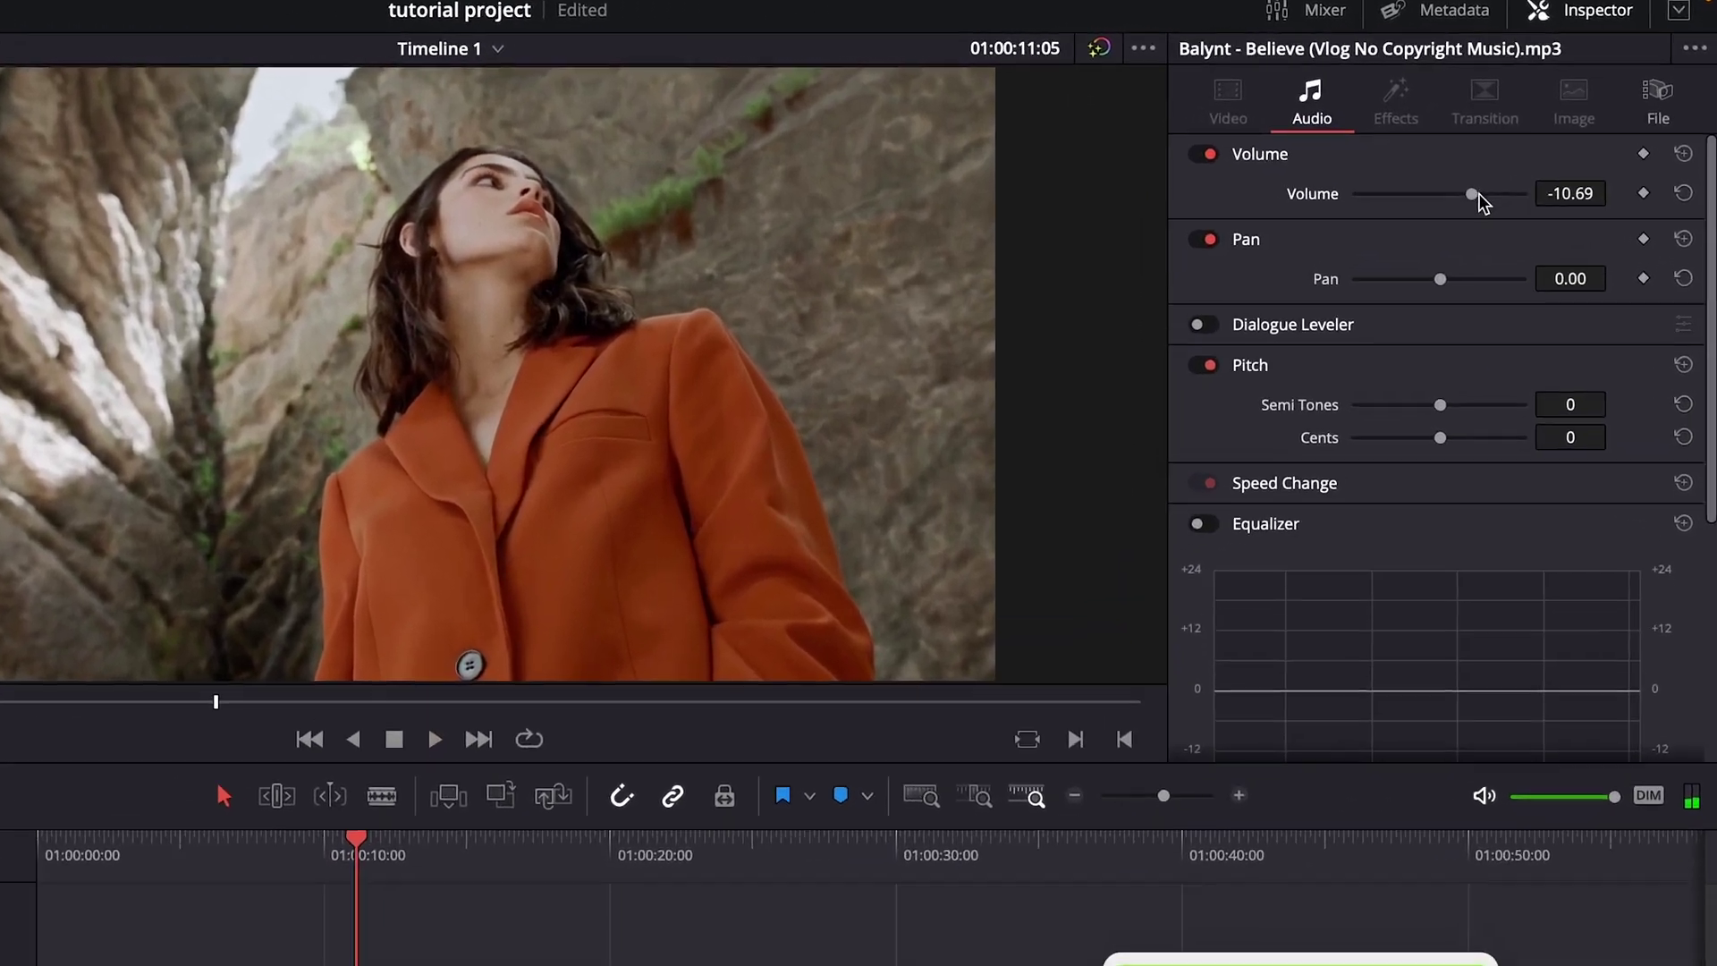
pyautogui.moveTo(1549, 141); pyautogui.dragTo(1560, 141)
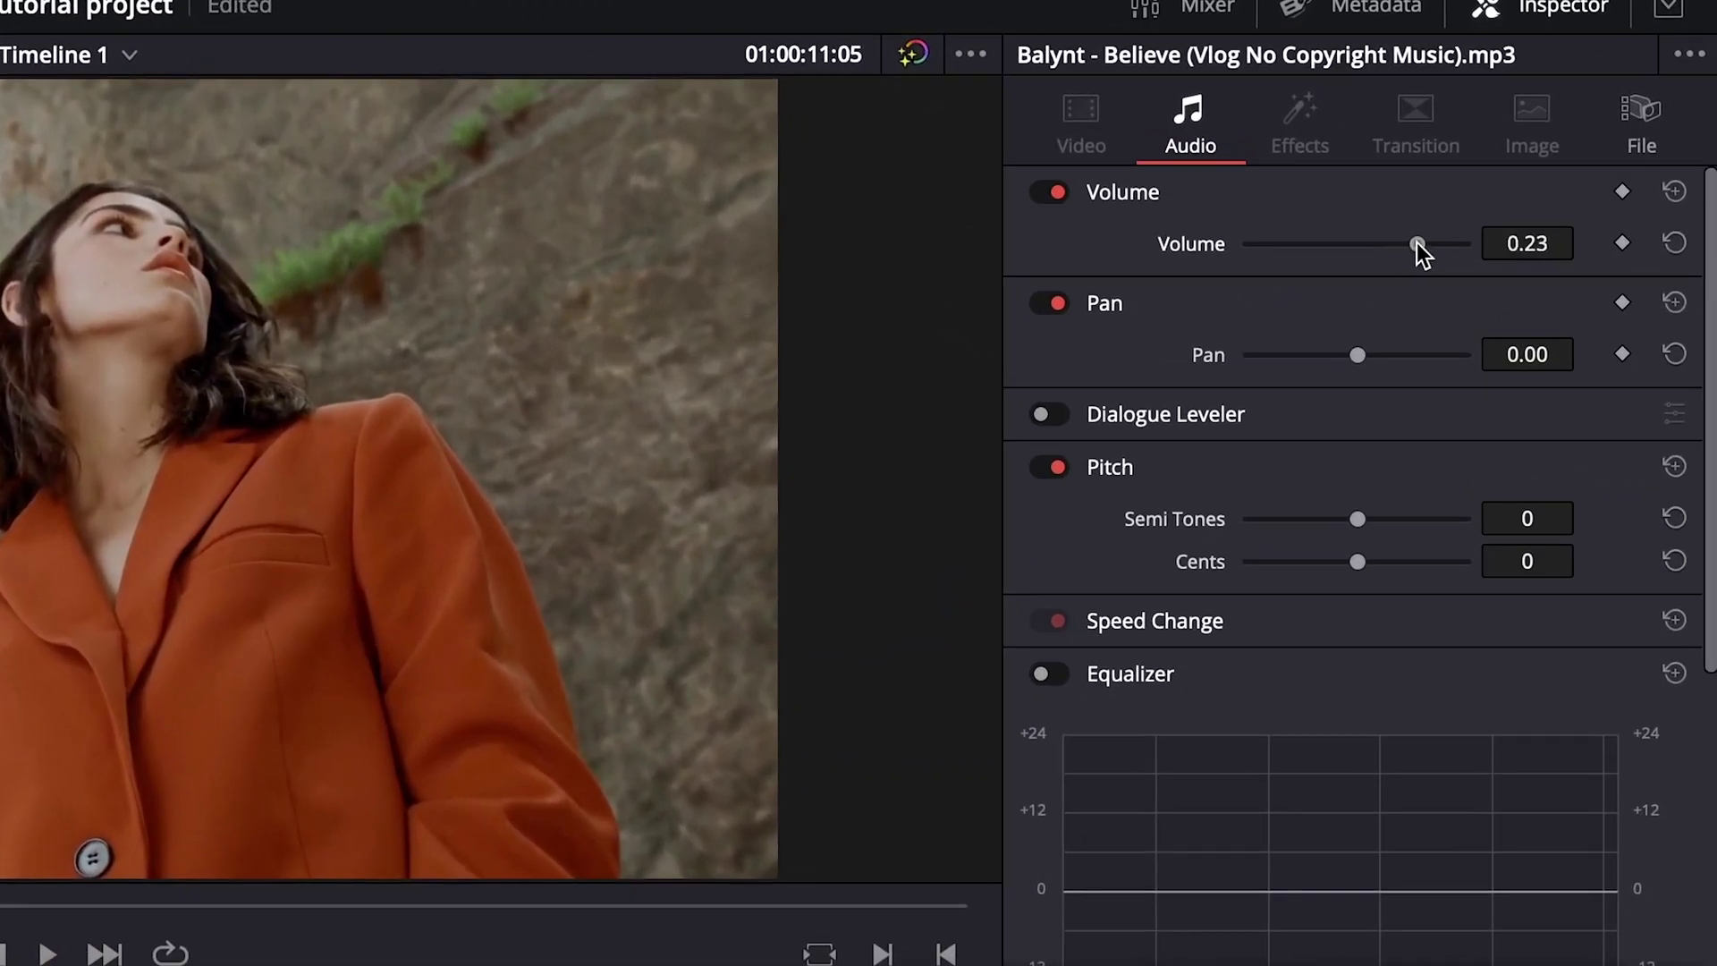
pyautogui.moveTo(1419, 244); pyautogui.dragTo(1422, 243)
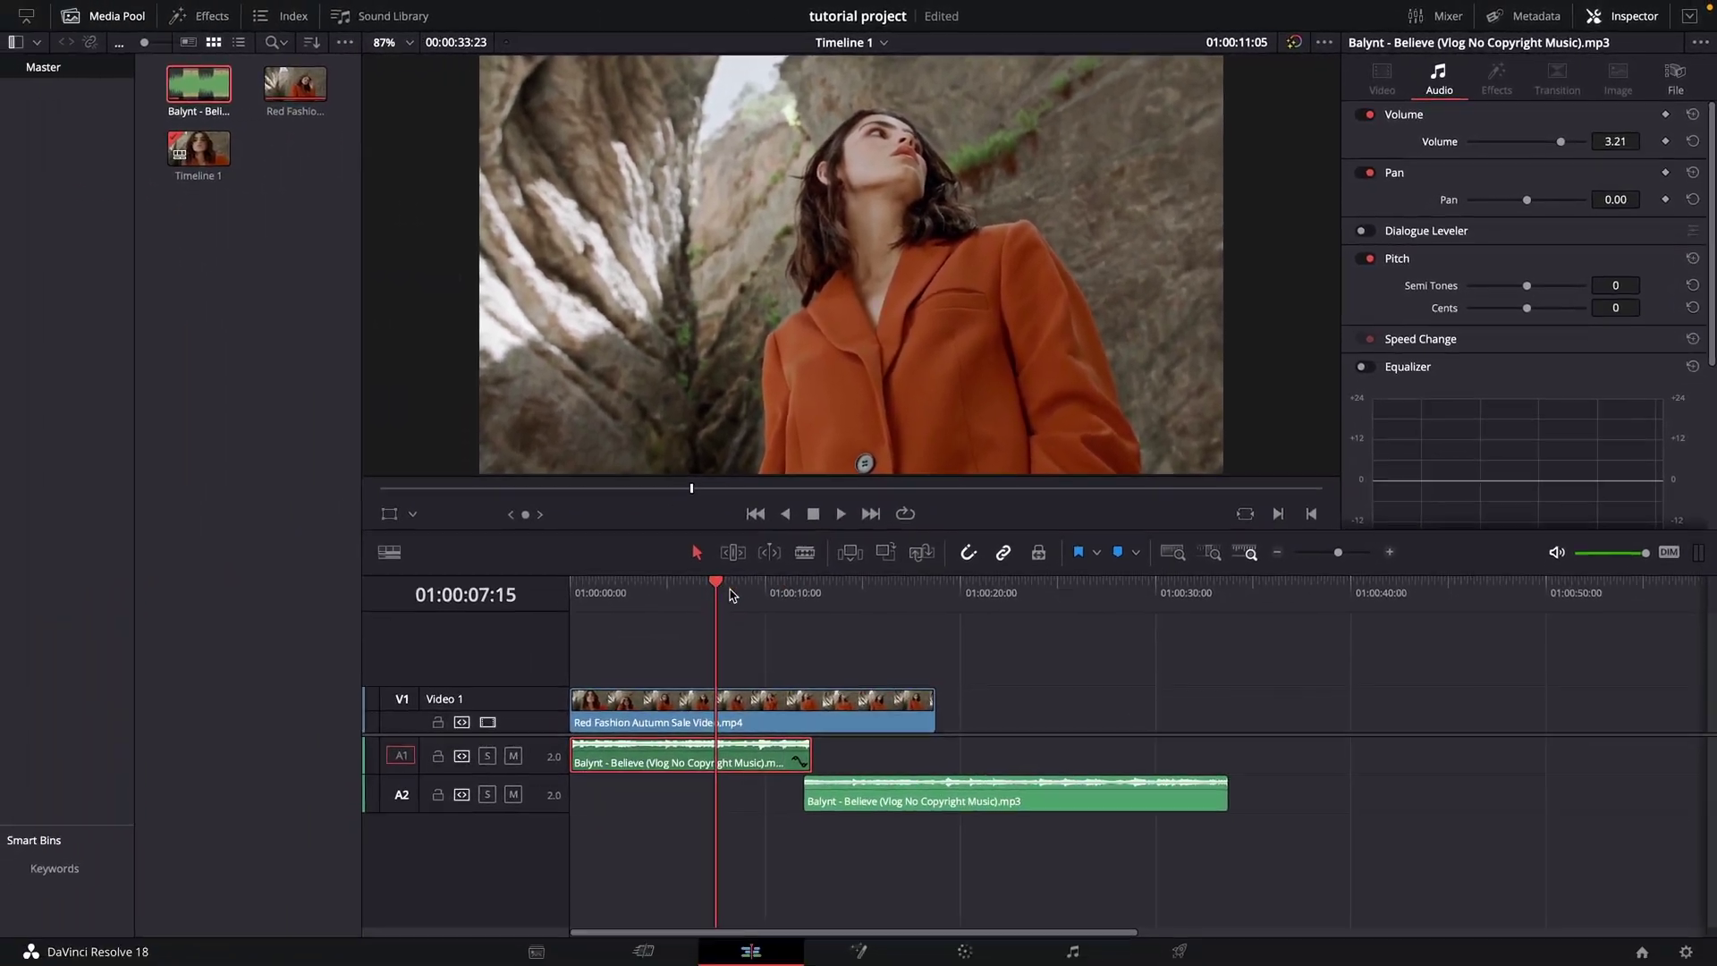
pyautogui.press('space')
pyautogui.press('space')
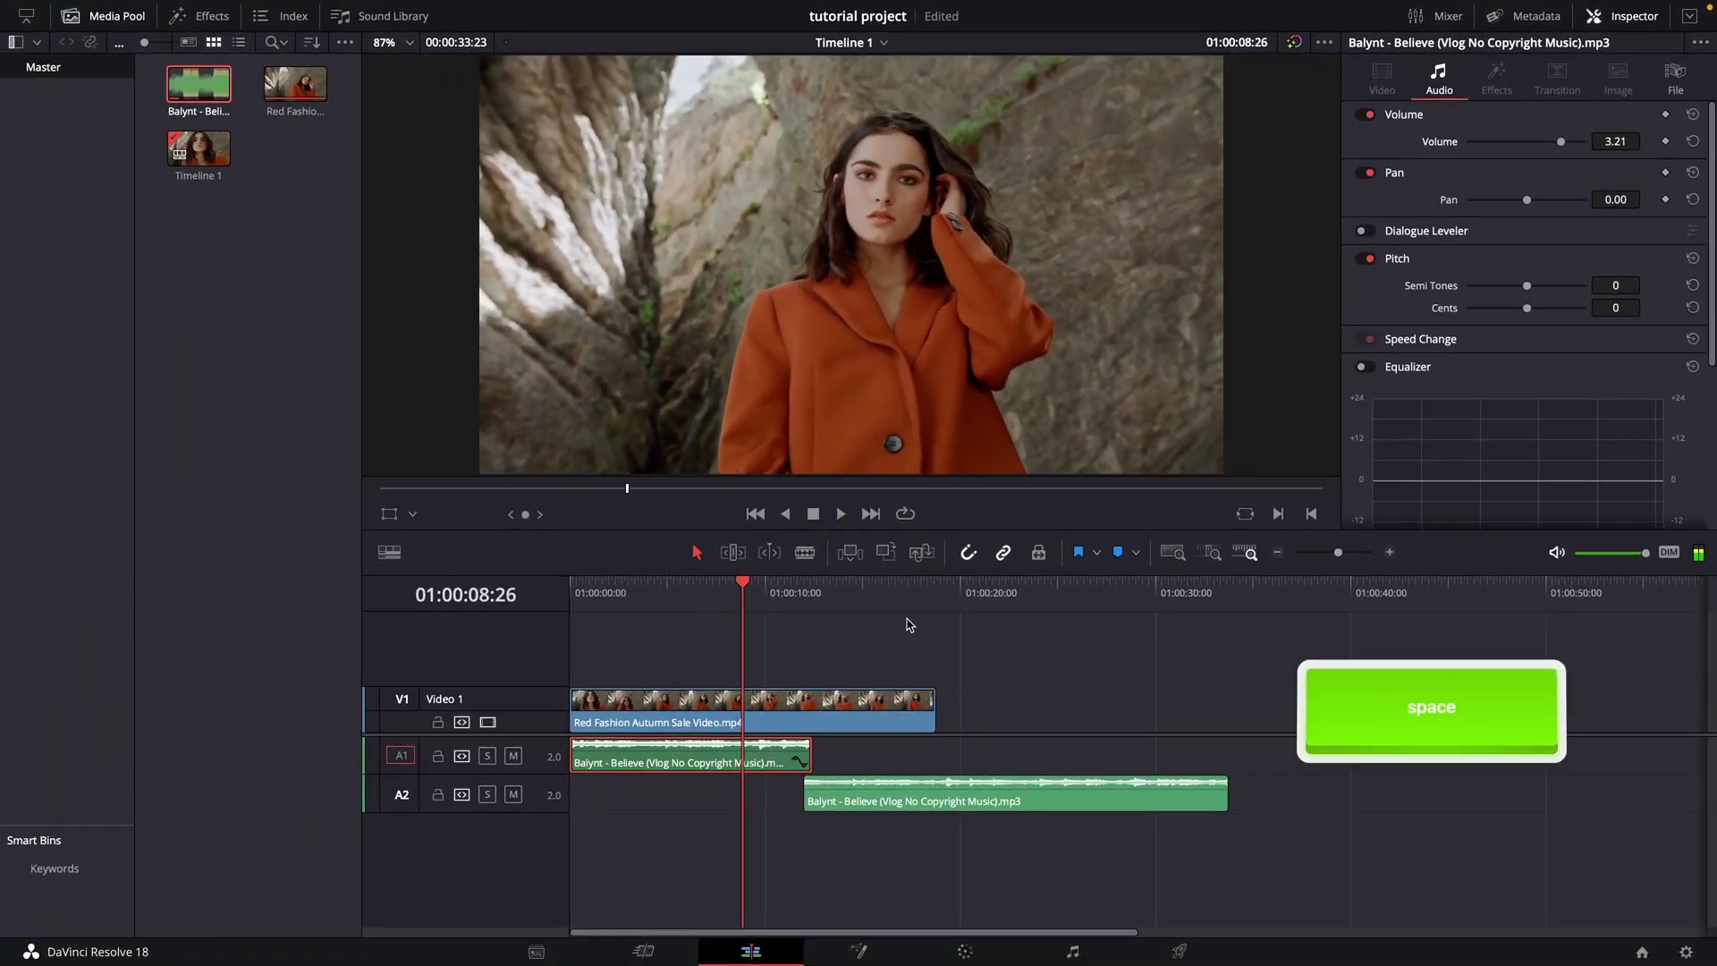